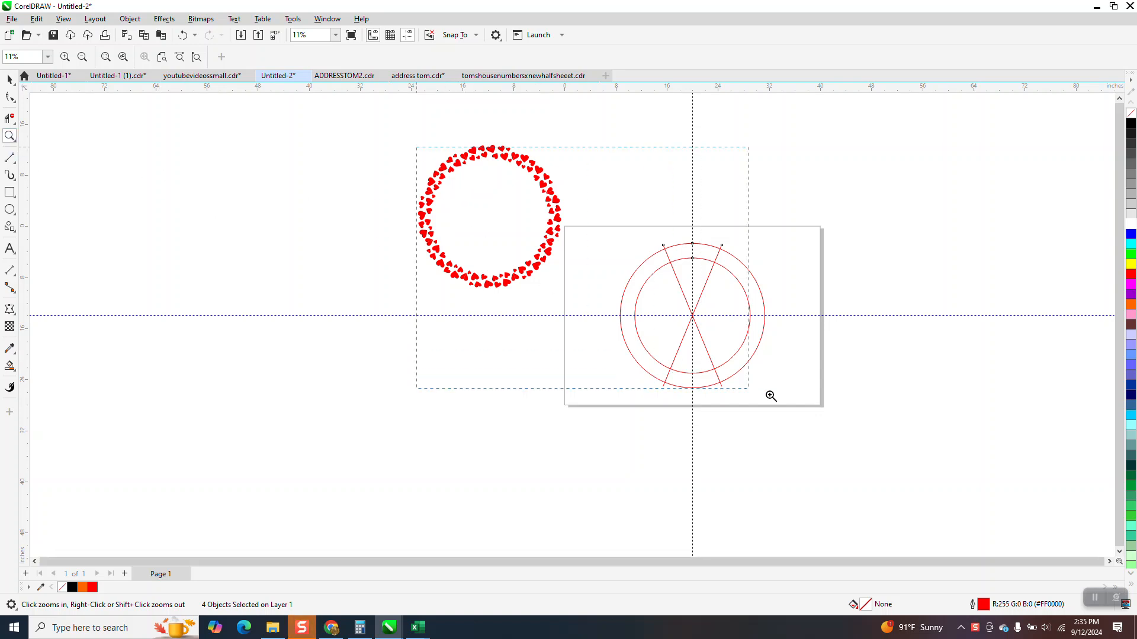
# Draw a rectangle above the page's upper edge and set its width to 10 inches with proportions kept.
pyautogui.press('F4')
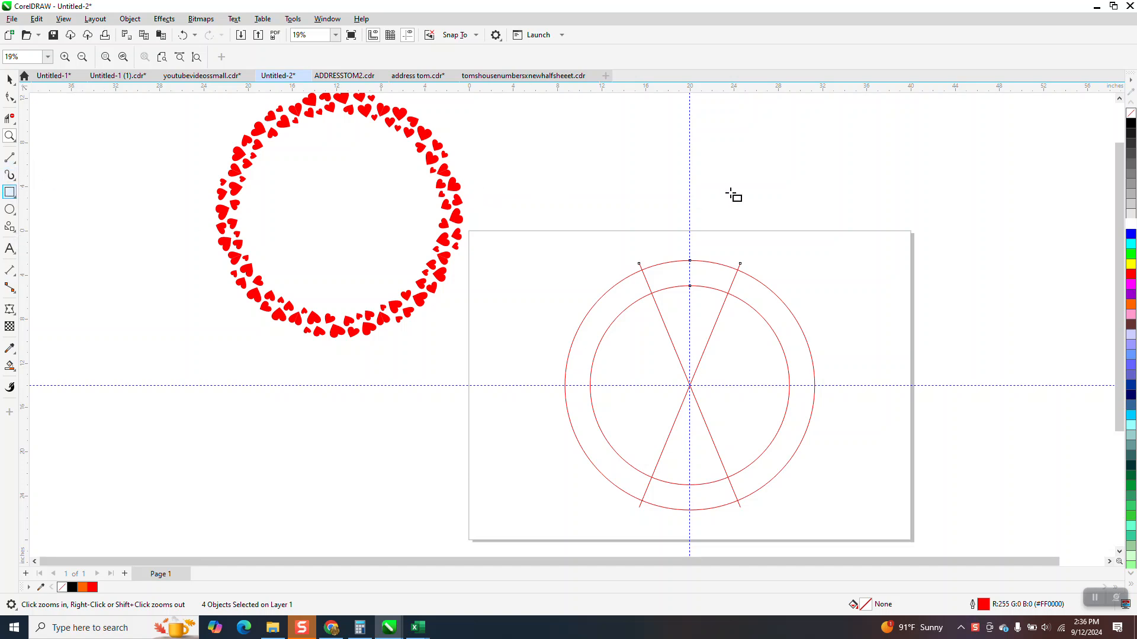
pyautogui.moveTo(725, 154); pyautogui.dragTo(832, 192)
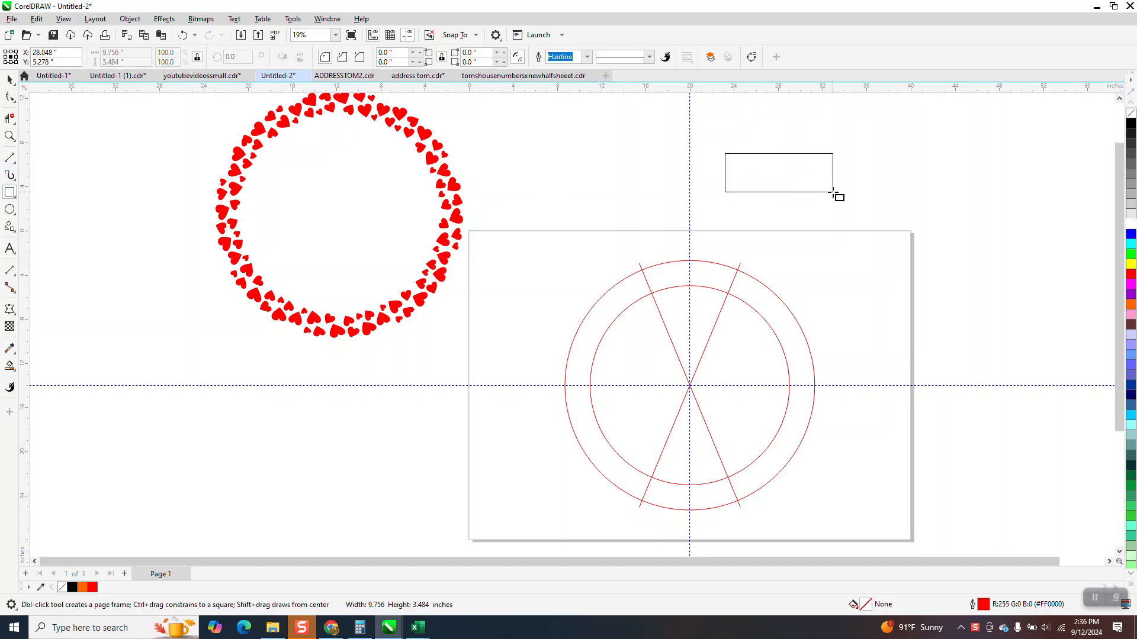
pyautogui.doubleClick(132, 52)
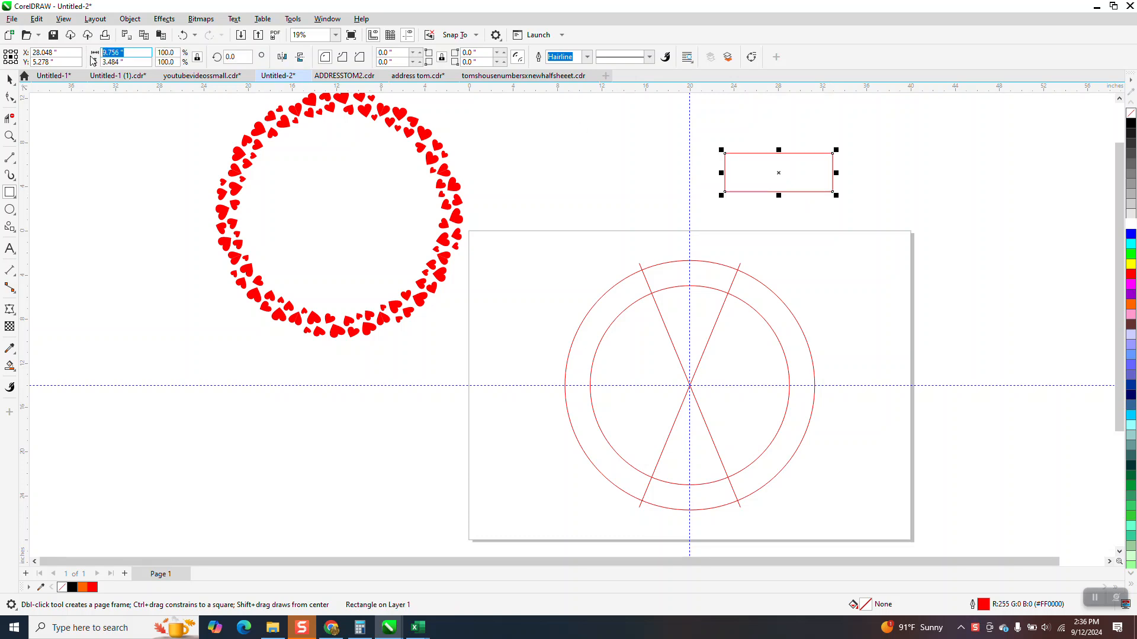
pyautogui.write('10')
pyautogui.press('Return')
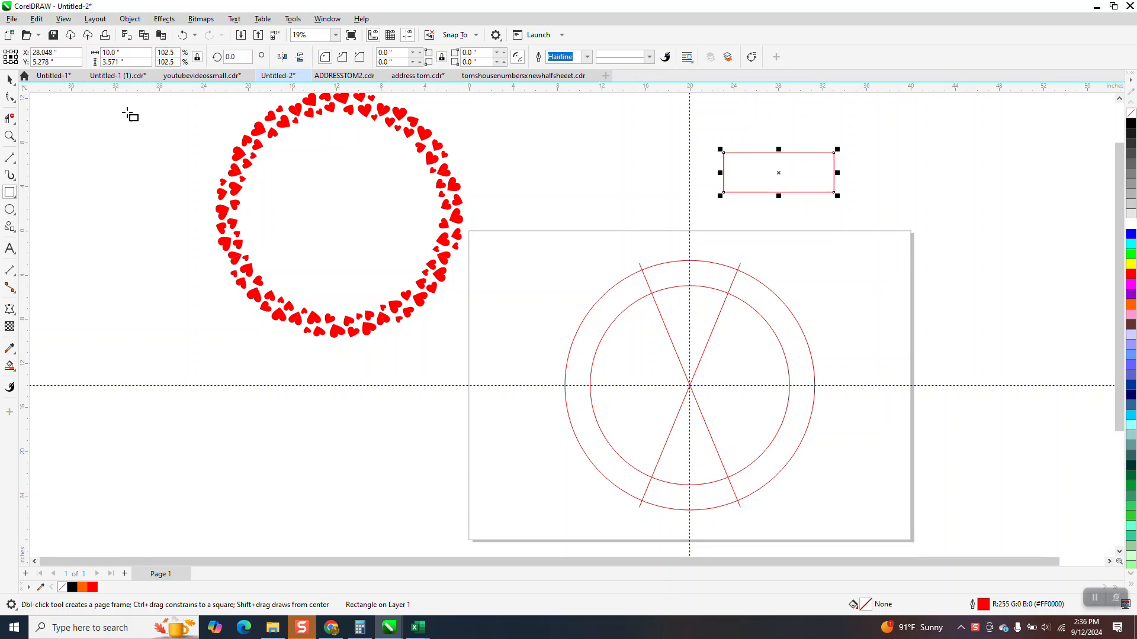
# Set the document's nudge distance to 10 inches.
pyautogui.click(10, 80)
pyautogui.moveTo(420, 58); pyautogui.dragTo(386, 61)
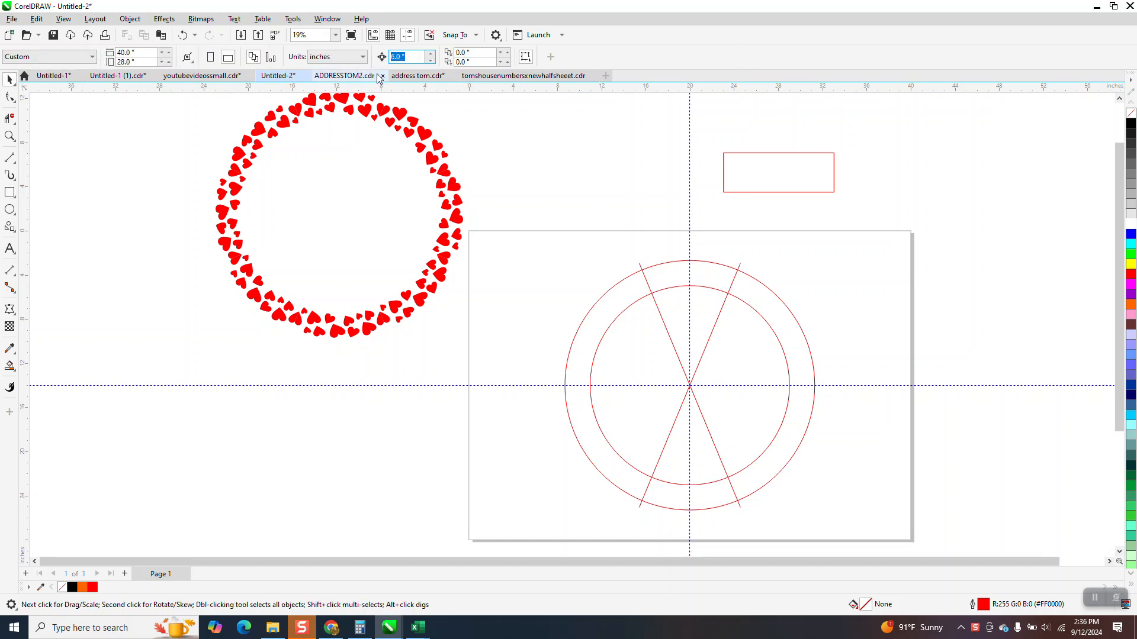
pyautogui.write('10')
pyautogui.press('Return')
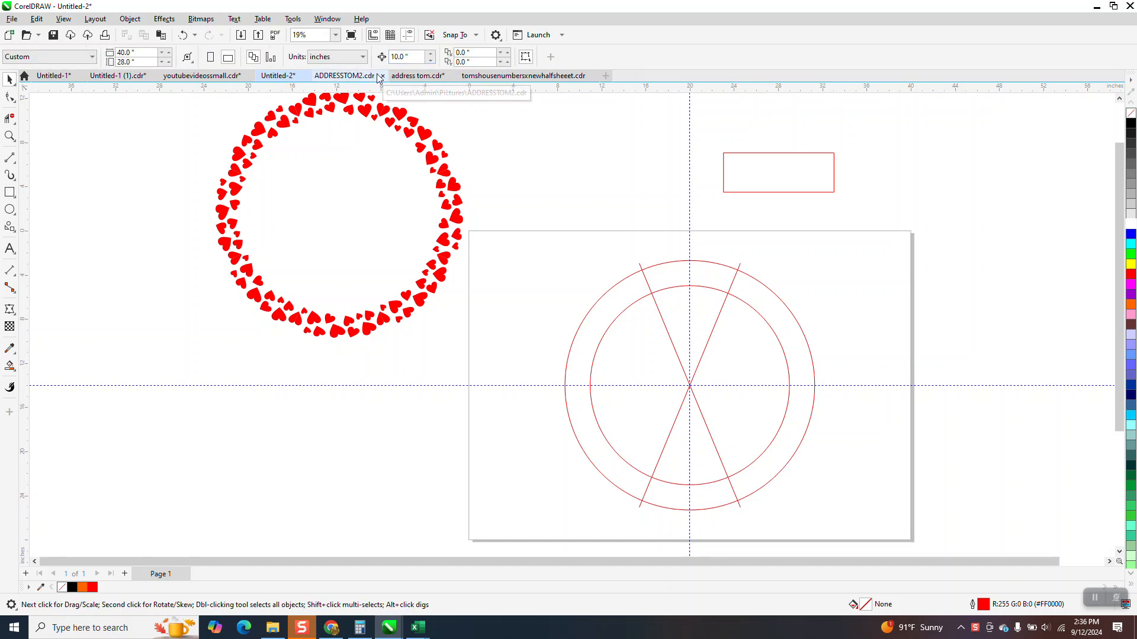
pyautogui.click(9, 136)
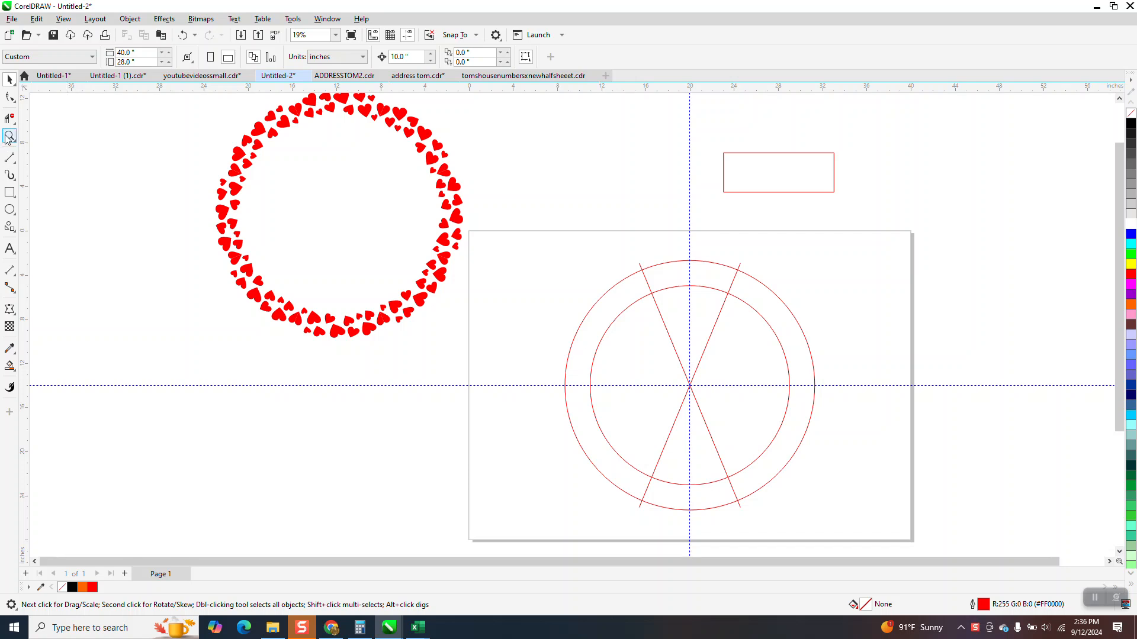
pyautogui.moveTo(695, 135); pyautogui.dragTo(877, 255)
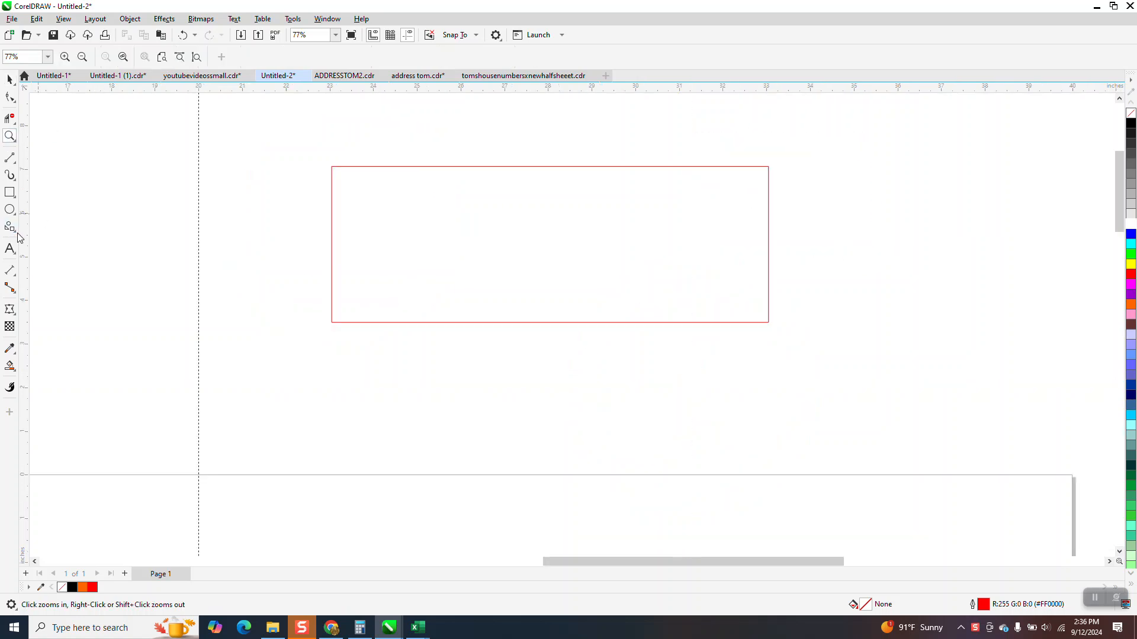
pyautogui.click(16, 233)
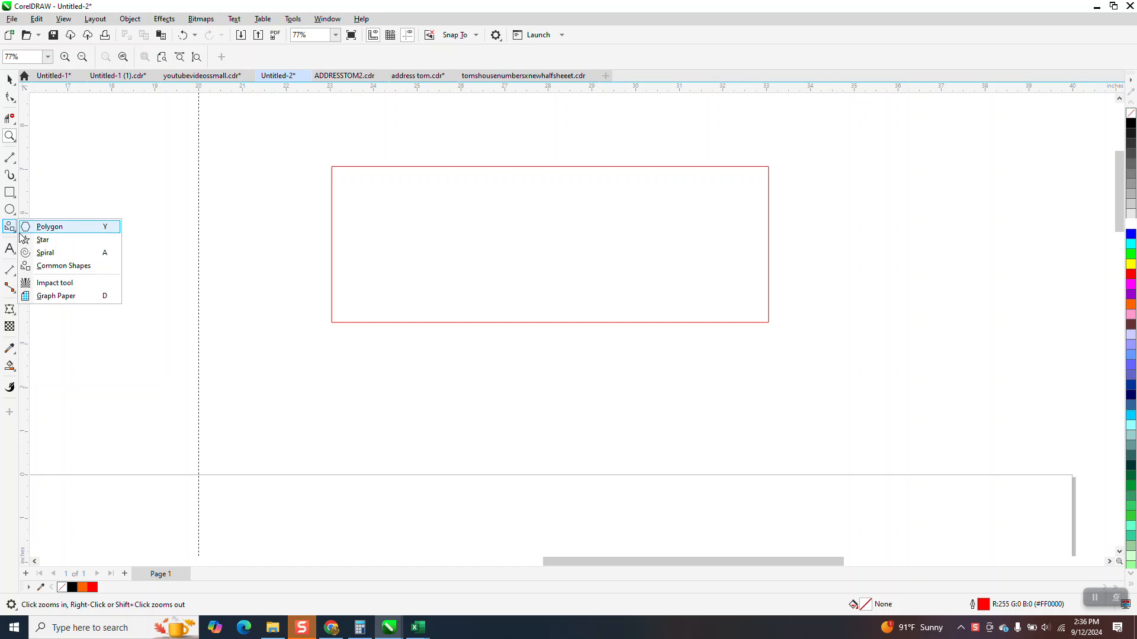
pyautogui.click(51, 266)
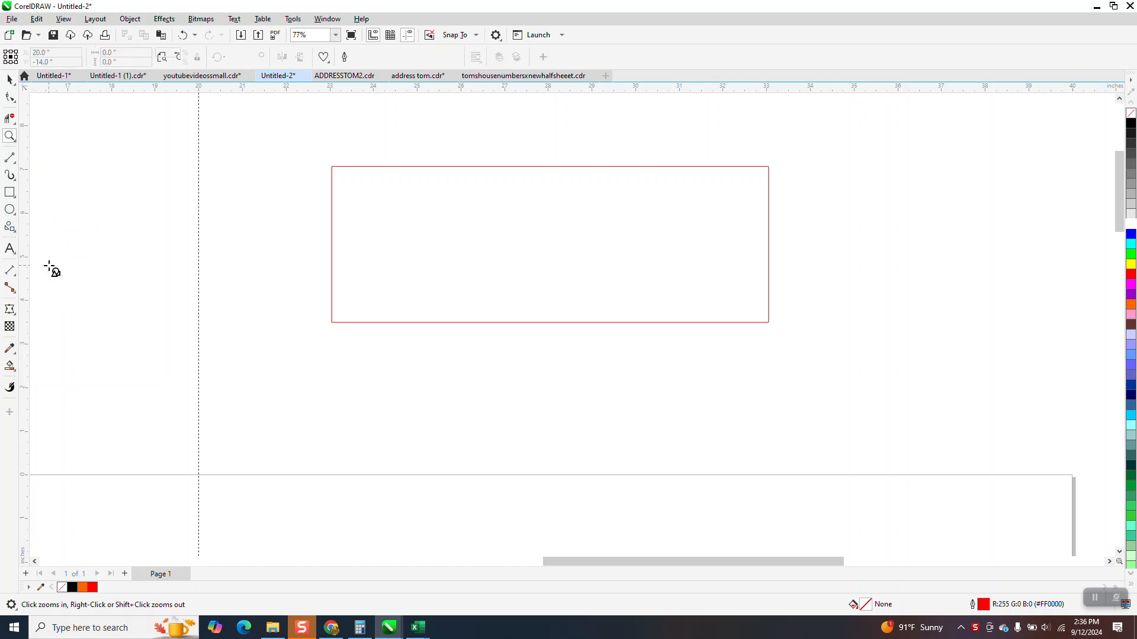
pyautogui.click(324, 57)
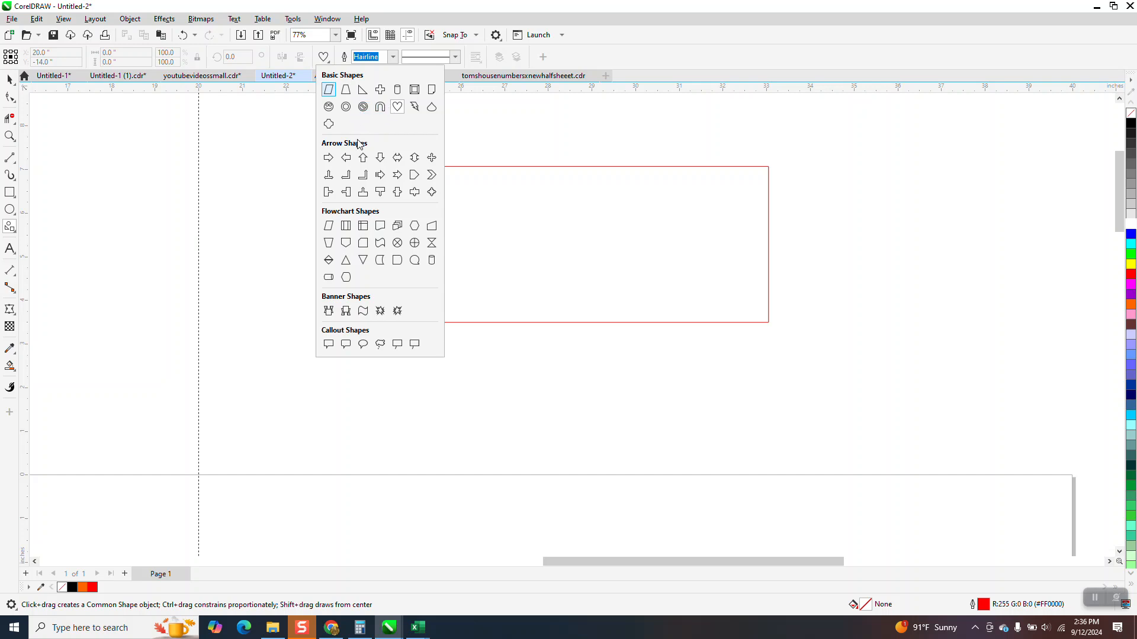
pyautogui.click(18, 235)
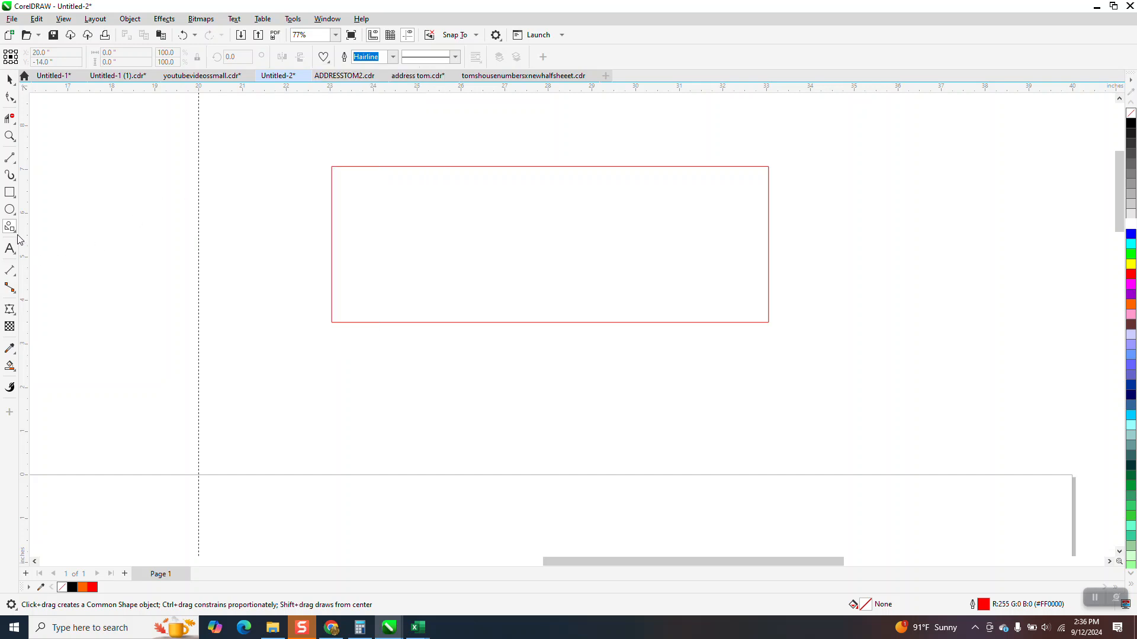
# Draw a five-pointed star about 1.83 inches wide just outside the rectangle's left edge.
pyautogui.click(14, 230)
pyautogui.click(46, 243)
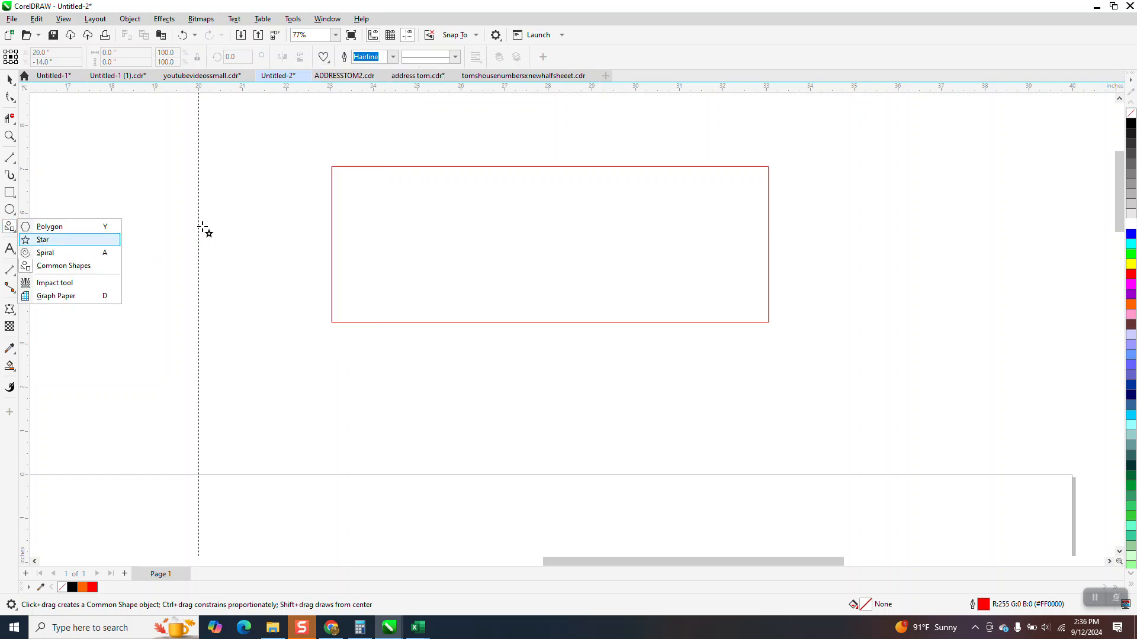
pyautogui.moveTo(317, 205); pyautogui.dragTo(237, 282)
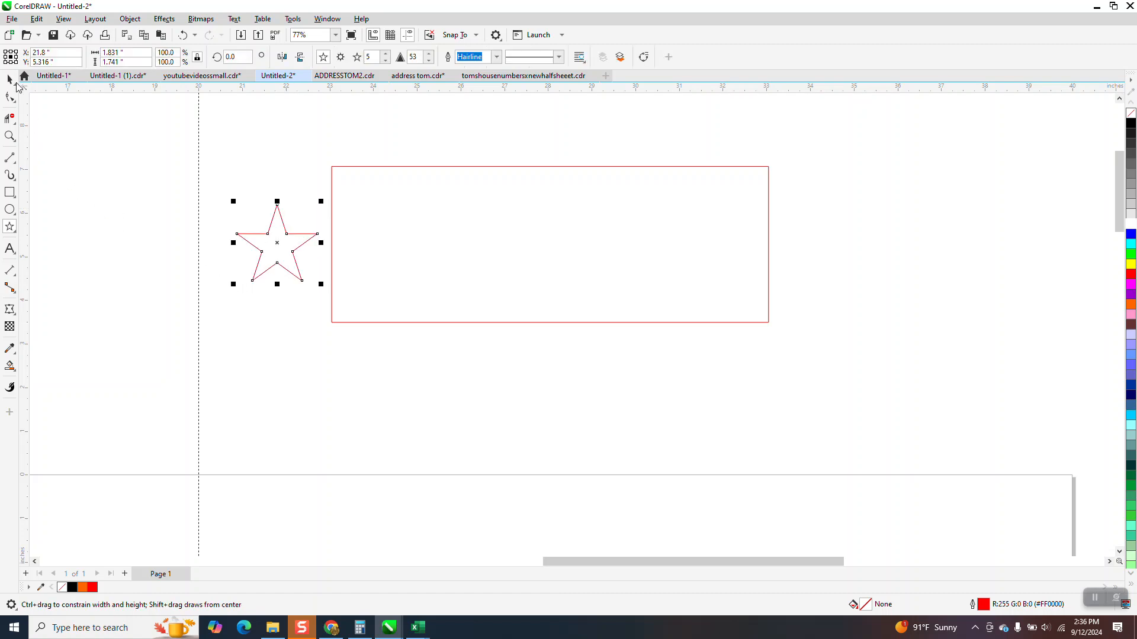
# Centre the star on the rectangle's left edge and place a duplicate 10 inches to the right, on the opposite edge.
pyautogui.moveTo(277, 242); pyautogui.dragTo(332, 245)
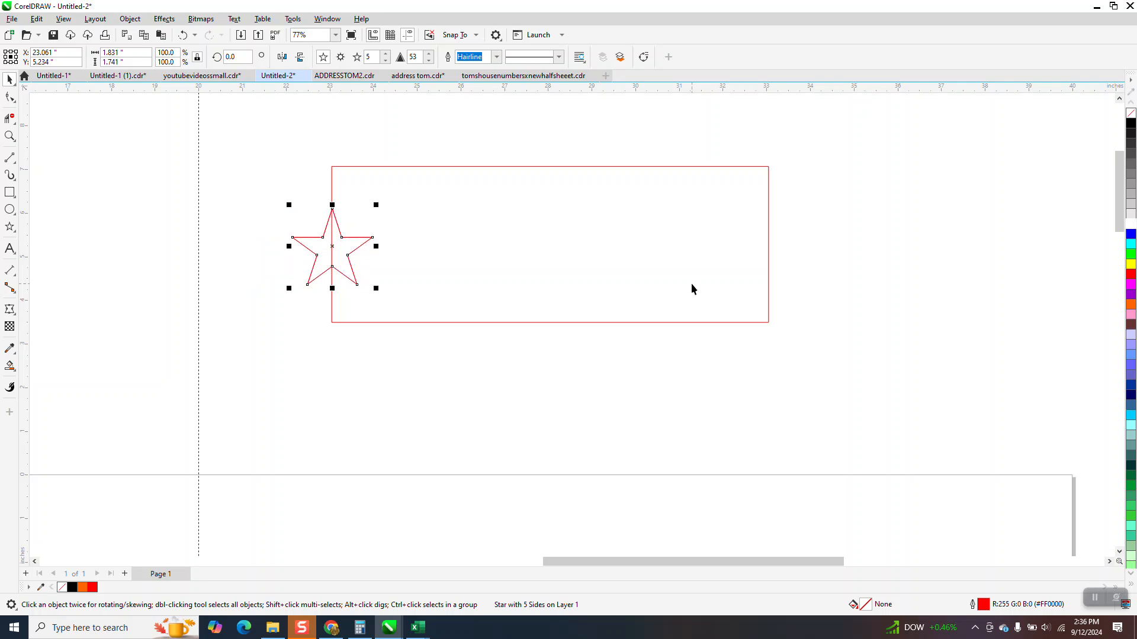
pyautogui.hotkey('ctrl', 'd')
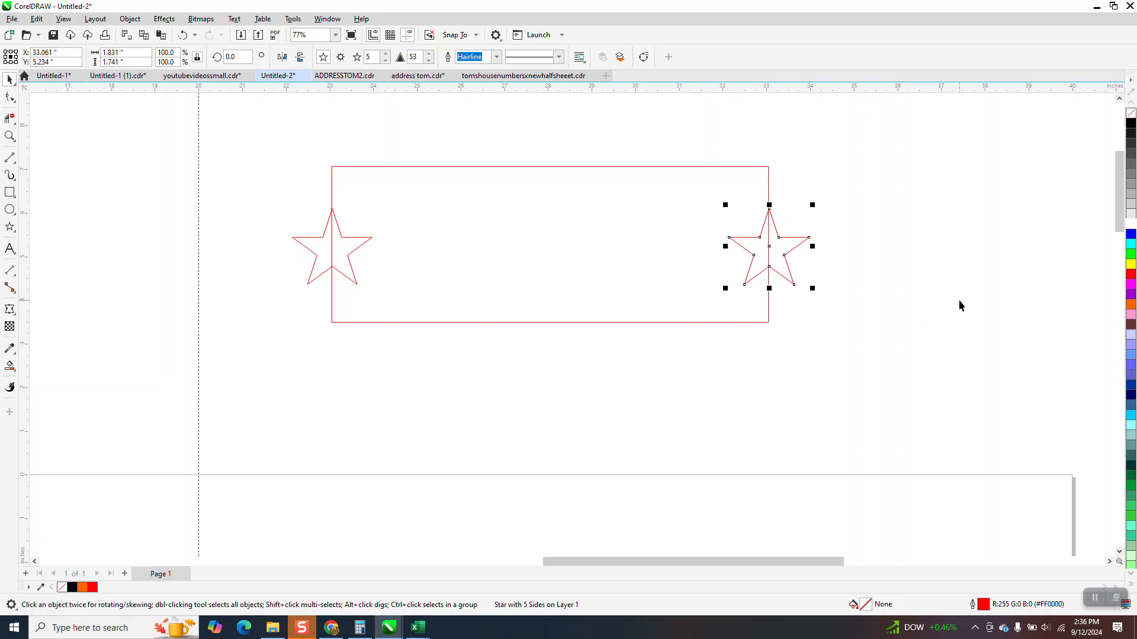
# Scatter star copies about 1.5 inches wide inside the rectangle, deleting the one that overlaps its bottom edge.
pyautogui.moveTo(776, 268); pyautogui.dragTo(418, 218)
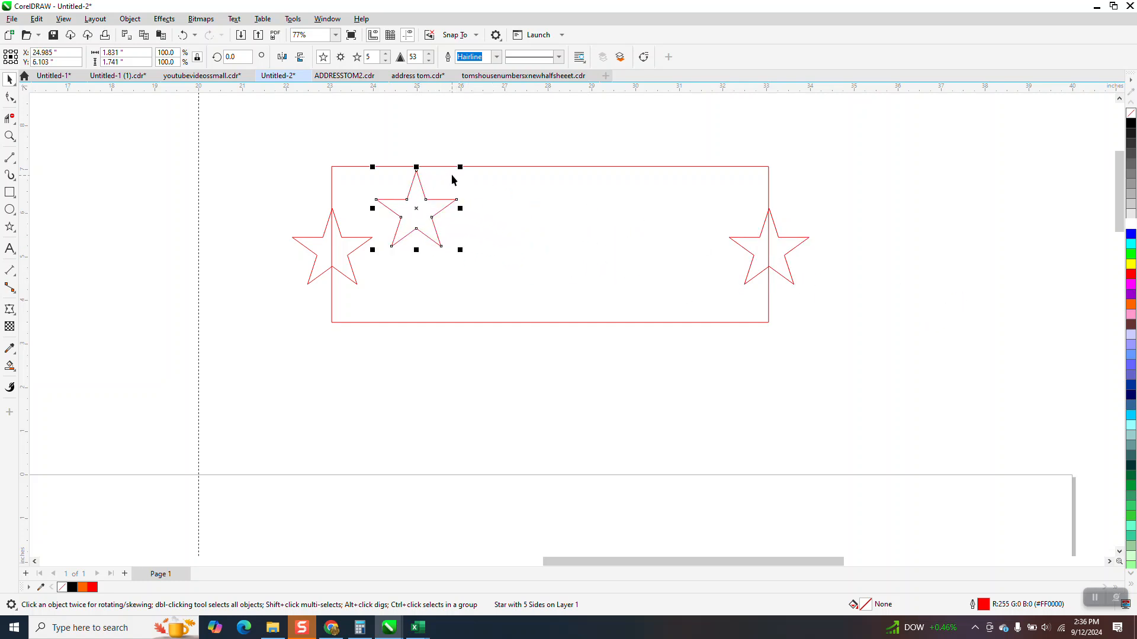
pyautogui.moveTo(459, 168); pyautogui.dragTo(389, 205)
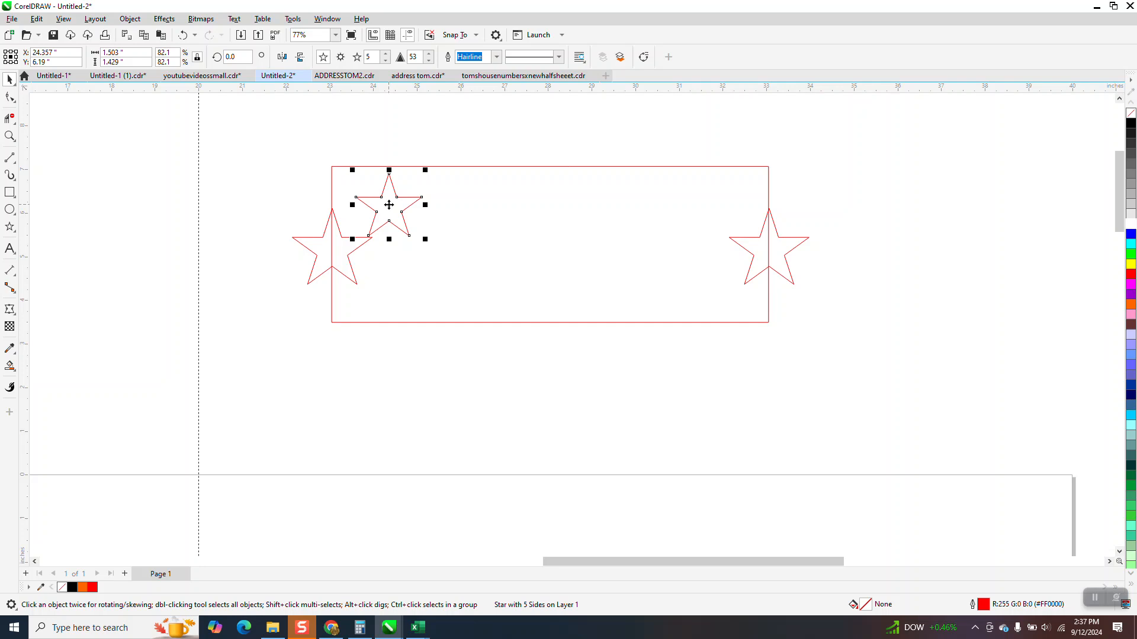
pyautogui.moveTo(390, 205)
pyautogui.mouseDown()
pyautogui.moveTo(477, 242)
pyautogui.moveTo(531, 249)
pyautogui.moveTo(639, 221)
pyautogui.moveTo(686, 288)
pyautogui.moveTo(714, 217)
pyautogui.moveTo(706, 205)
pyautogui.moveTo(585, 320)
pyautogui.mouseUp()
pyautogui.press('space')
pyautogui.press('space')
pyautogui.press('space')
pyautogui.press('space')
pyautogui.press('space')
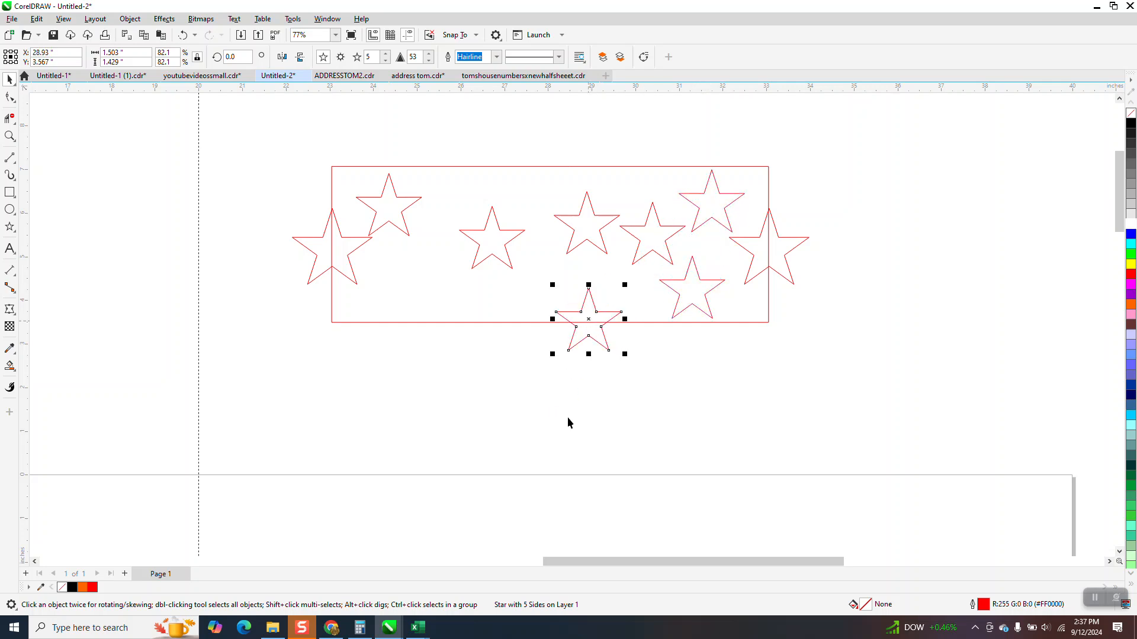
pyautogui.press('Delete')
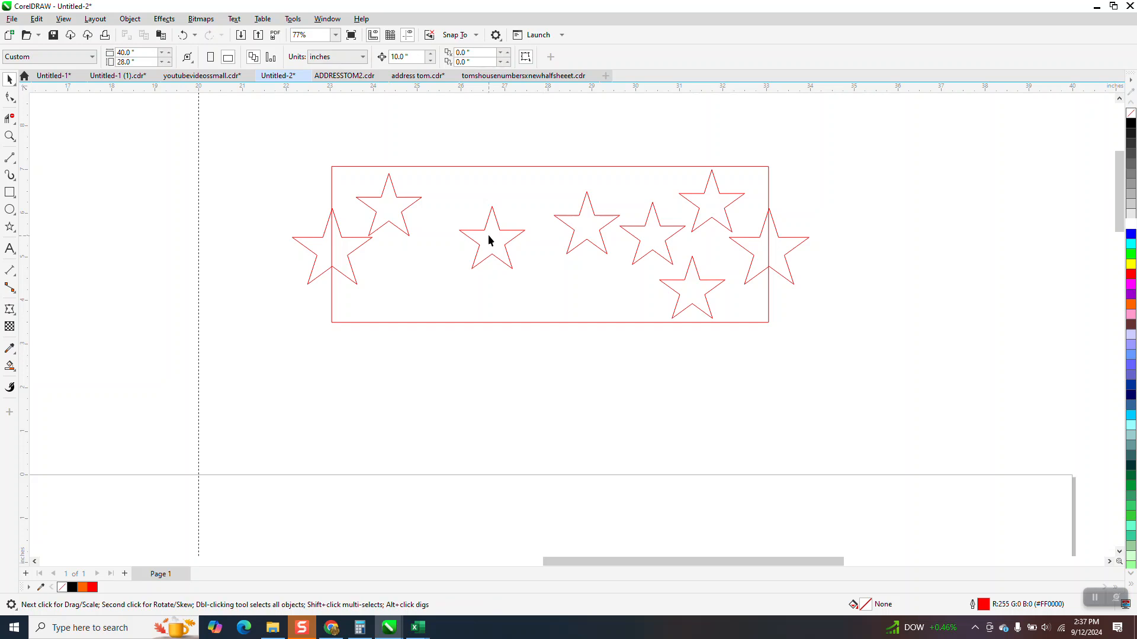
# Scale a star copy to about 1.09 inches wide and scatter duplicates of it in the gaps between the larger stars.
pyautogui.click(500, 230)
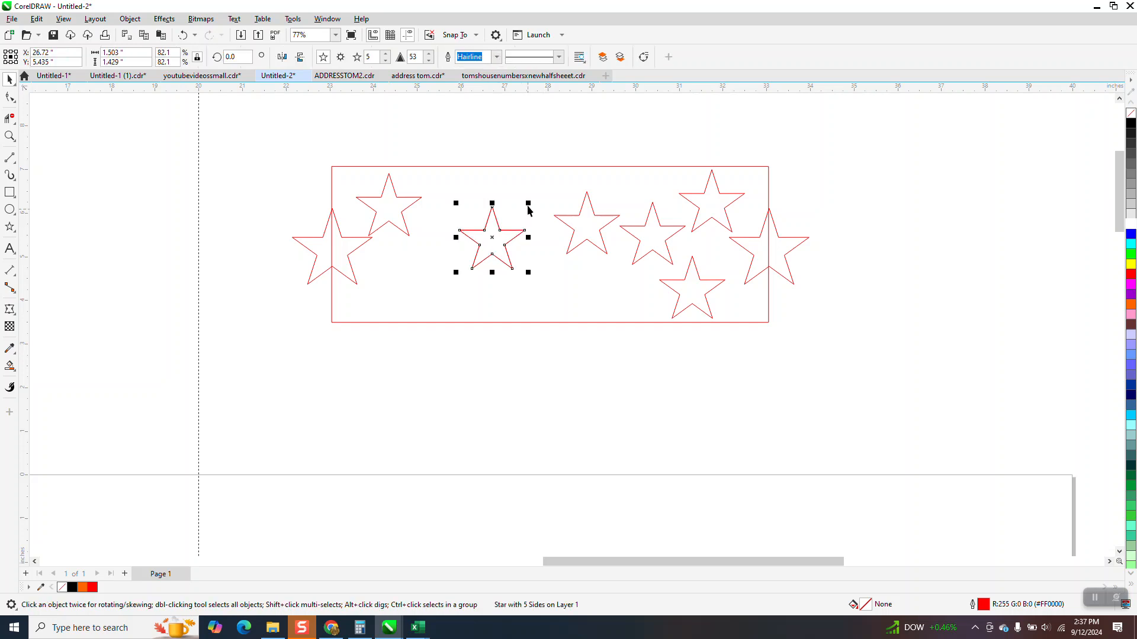
pyautogui.moveTo(526, 203); pyautogui.dragTo(547, 190)
pyautogui.press('space')
pyautogui.press('space')
pyautogui.press('space')
pyautogui.press('space')
pyautogui.press('space')
pyautogui.press('space')
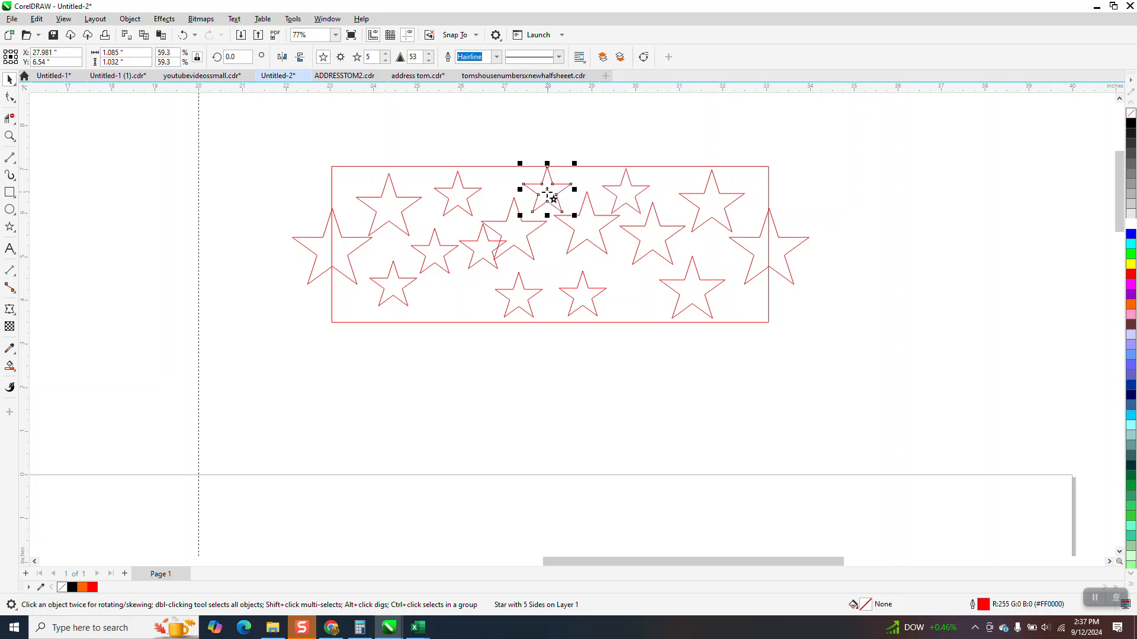
pyautogui.press('space')
# Delete the small star that overlaps the larger star near the rectangle's middle.
pyautogui.click(13, 82)
pyautogui.click(130, 152)
pyautogui.click(490, 249)
pyautogui.press('Delete')
# Fill the remaining gaps in the rectangle with smaller star copies, down to about 0.42 inches wide.
pyautogui.click(514, 241)
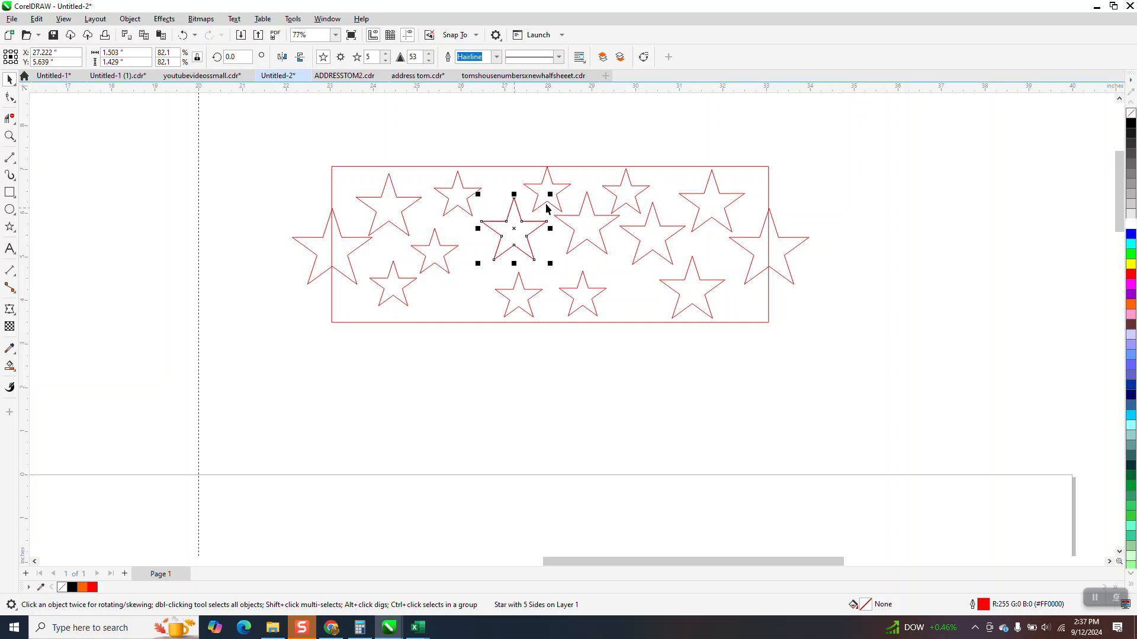
pyautogui.moveTo(550, 194); pyautogui.dragTo(757, 185)
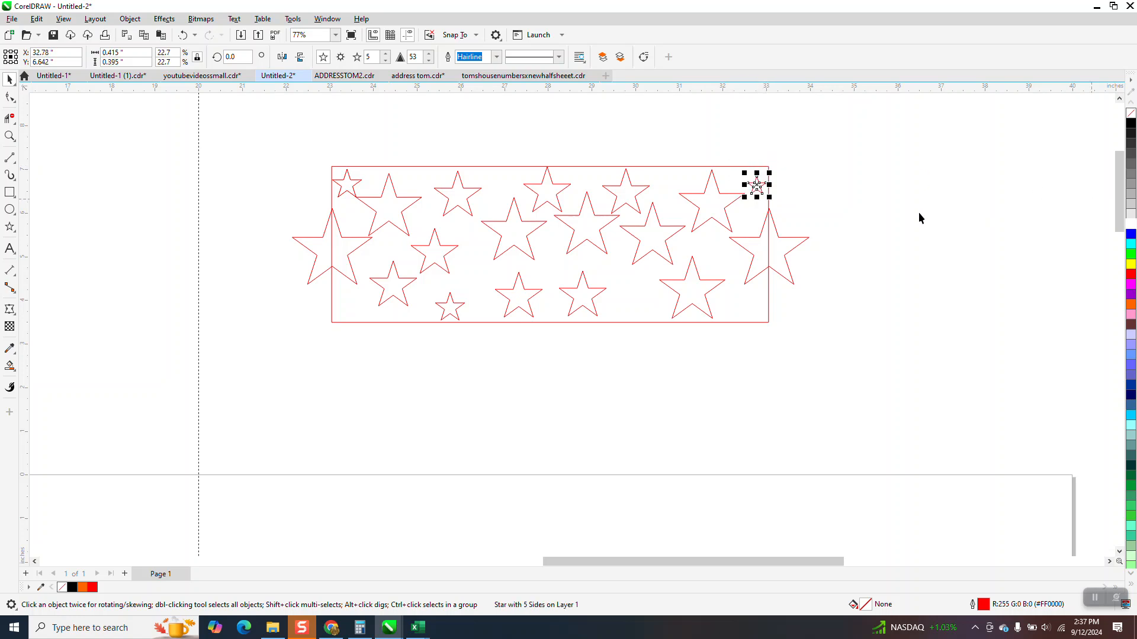
pyautogui.moveTo(758, 185); pyautogui.dragTo(714, 245)
pyautogui.press('space')
pyautogui.moveTo(741, 297)
pyautogui.mouseDown()
pyautogui.moveTo(655, 300)
pyautogui.moveTo(477, 269)
pyautogui.moveTo(421, 301)
pyautogui.moveTo(353, 306)
pyautogui.mouseUp()
pyautogui.press('space')
pyautogui.press('space')
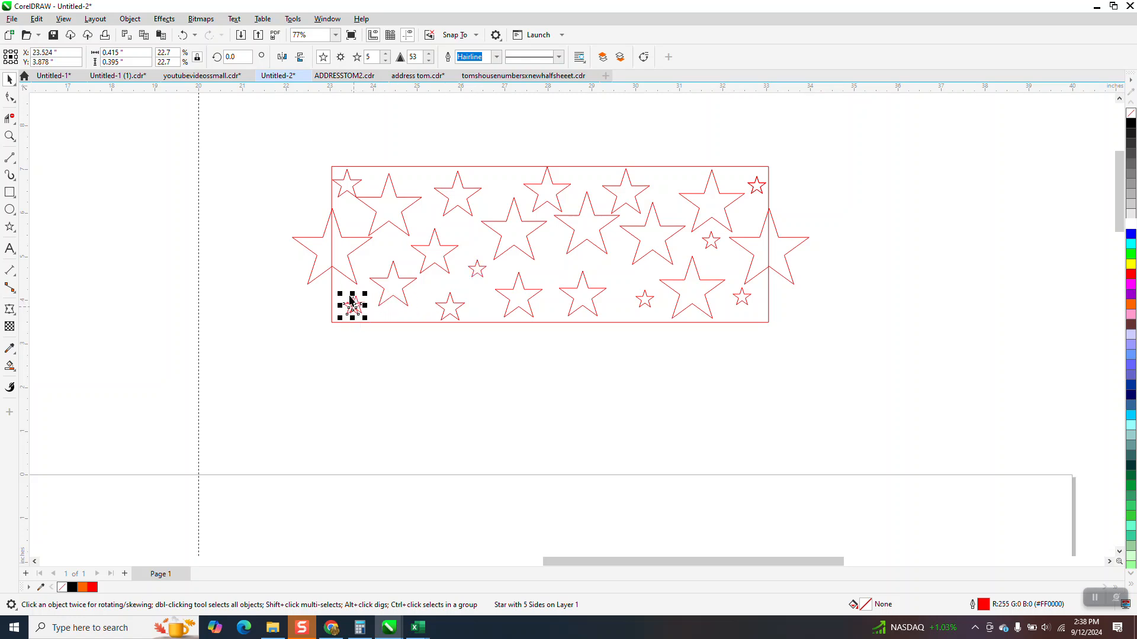
# Nudge the large side-edge stars clear of the rectangle to the right and move the rectangle 10 inches down.
pyautogui.click(303, 241)
pyautogui.hotkey('ctrl', 'z')
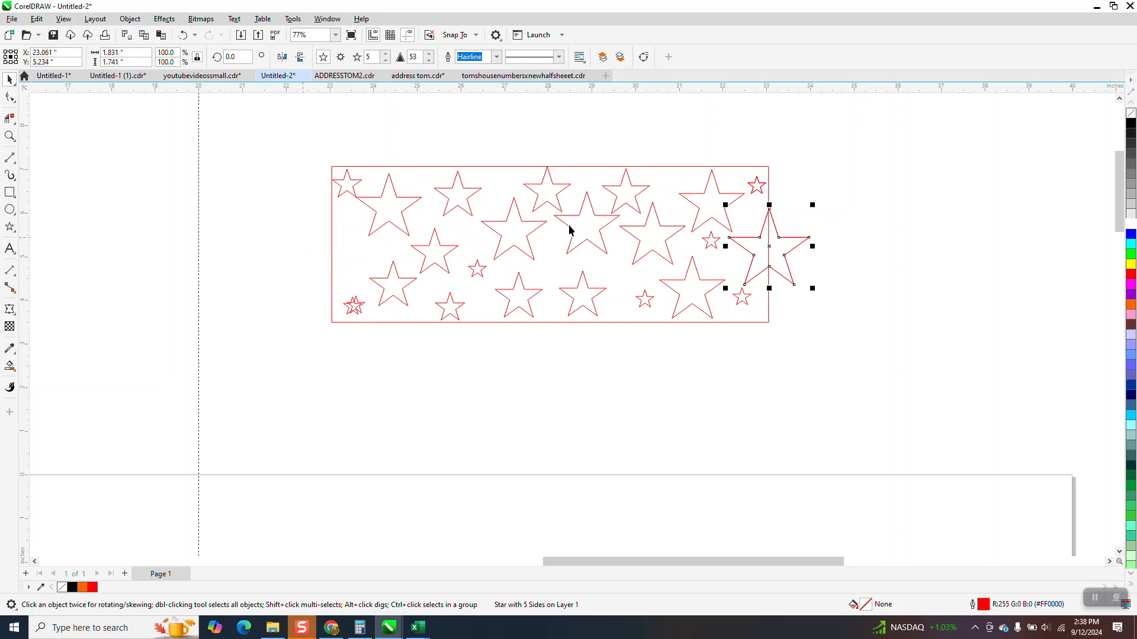
pyautogui.press('Right')
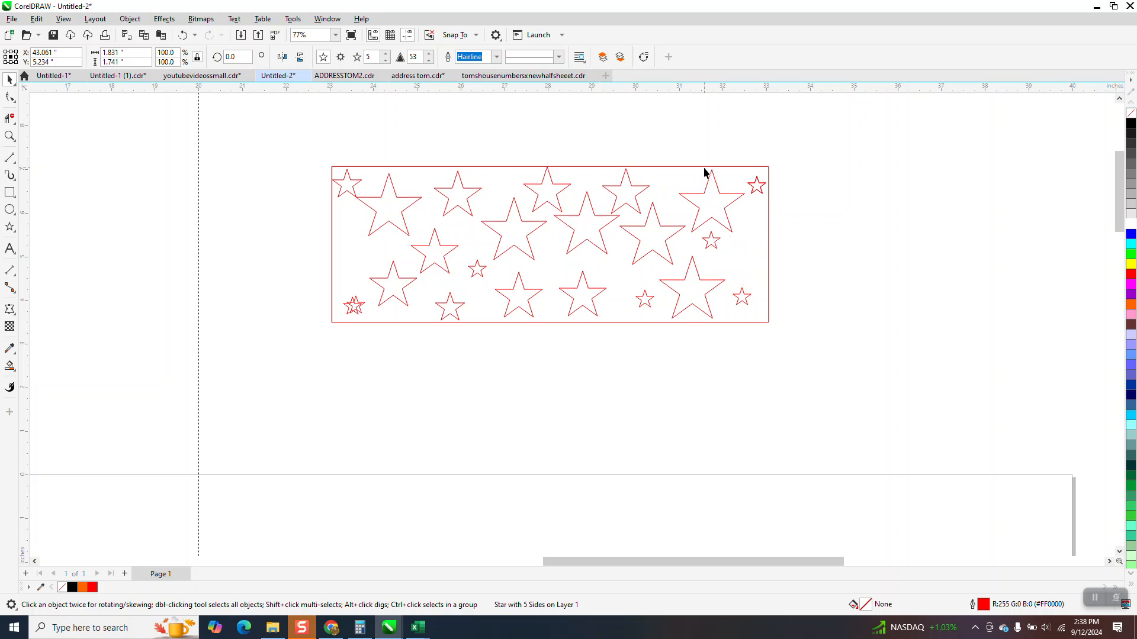
pyautogui.click(337, 167)
pyautogui.press('Down')
# Fill all the scattered stars with orange and no outline, and move the rectangle back up 10 inches around them.
pyautogui.moveTo(781, 372); pyautogui.dragTo(797, 373)
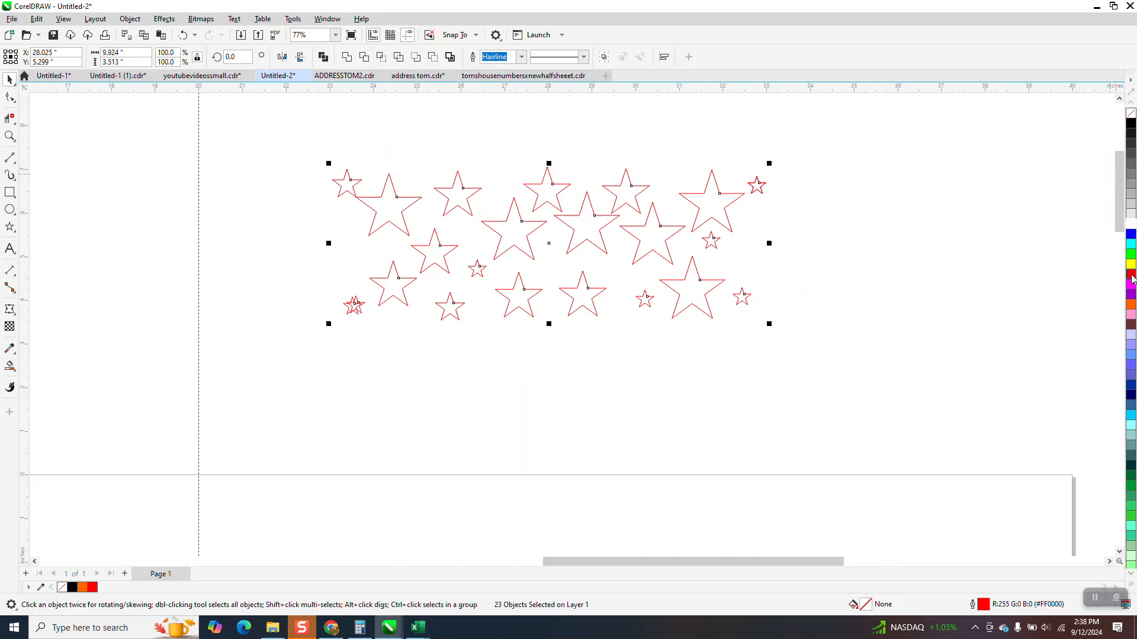
pyautogui.click(1130, 304)
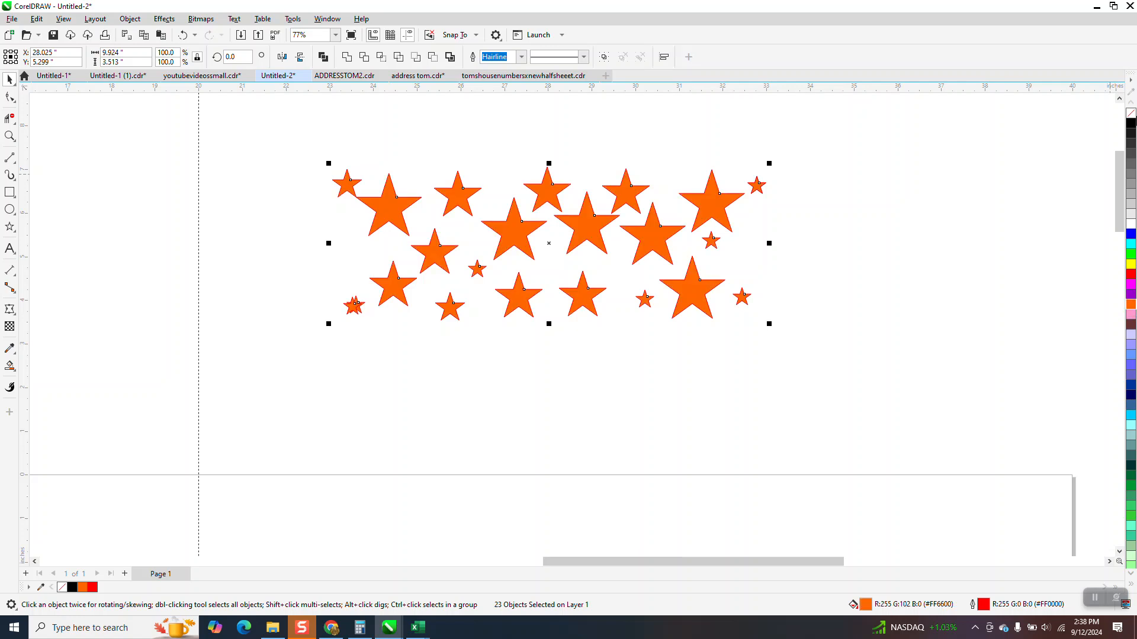
pyautogui.scroll(-3, 718, 249)
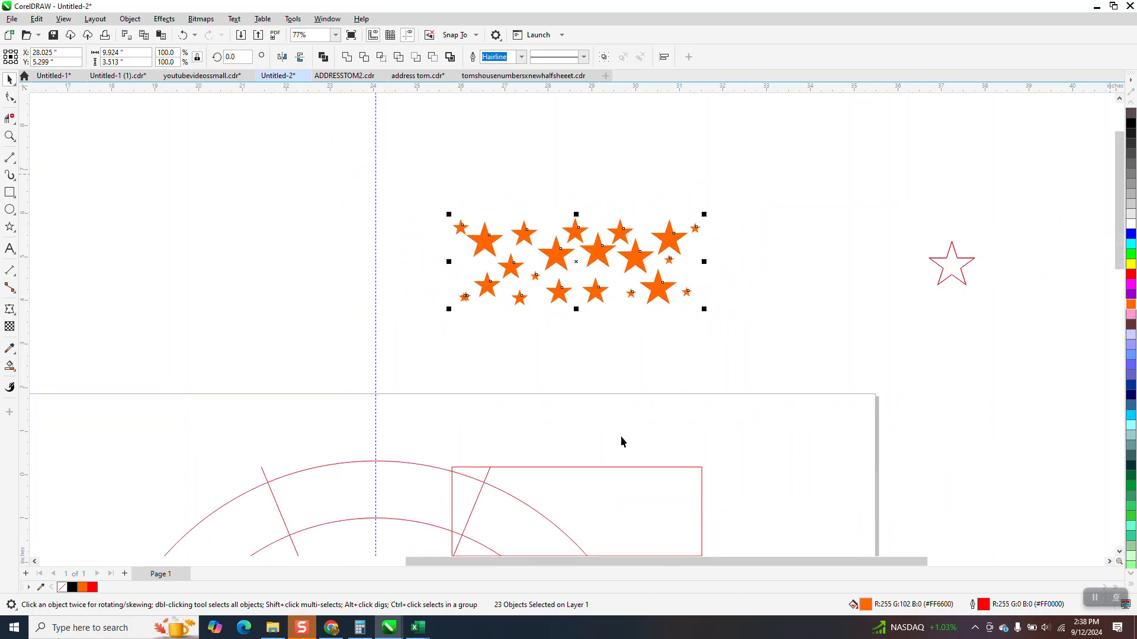
pyautogui.click(620, 469)
pyautogui.press('Up')
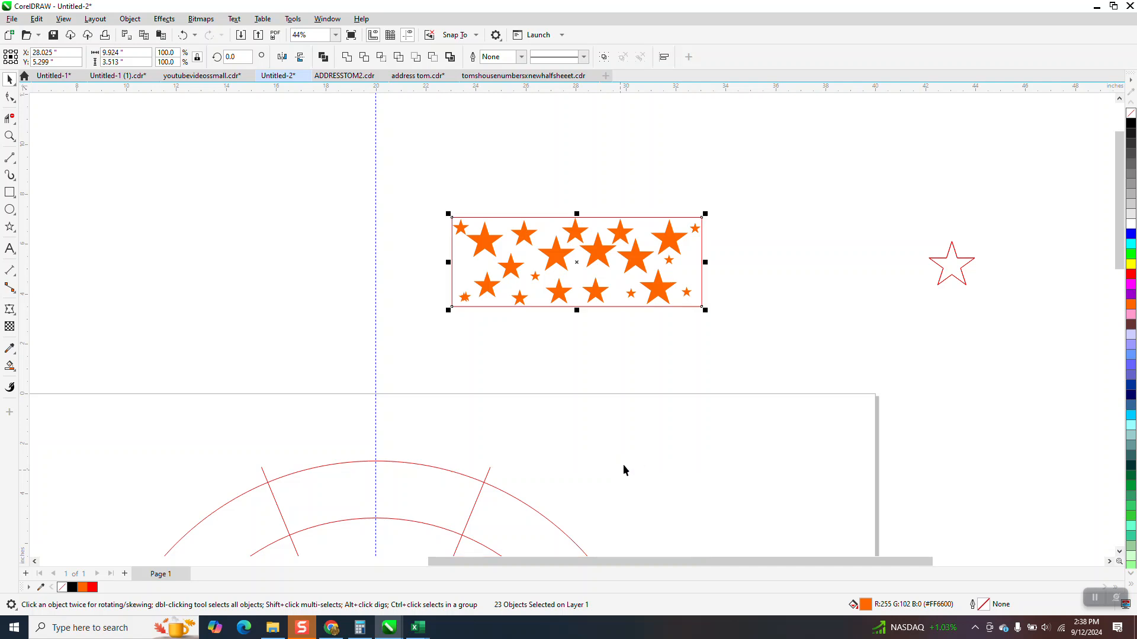
# Duplicate the large outlined star and nudge the two stars back onto the rectangle's left and right edges.
pyautogui.click(935, 259)
pyautogui.press('KP_Add')
pyautogui.press('Left')
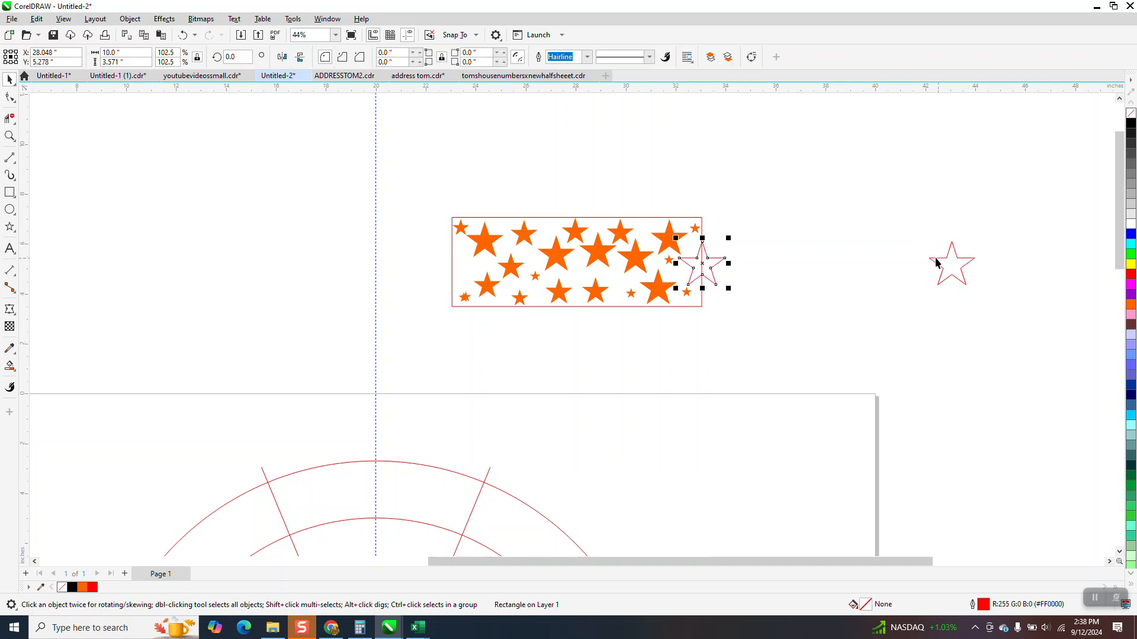
pyautogui.press('Left')
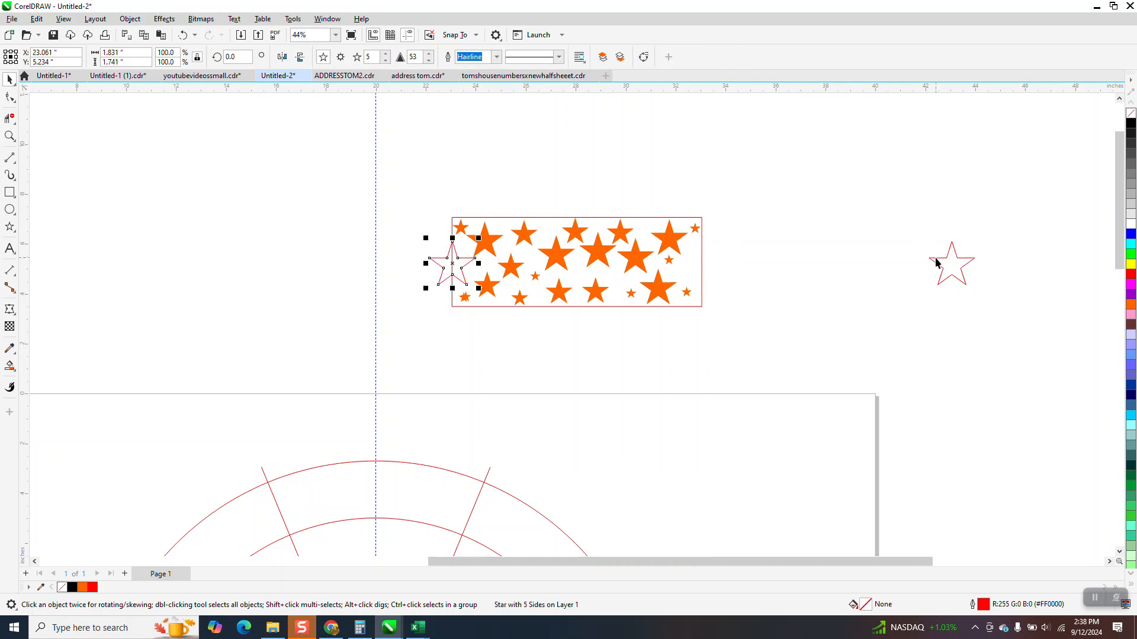
pyautogui.click(964, 269)
pyautogui.press('Left')
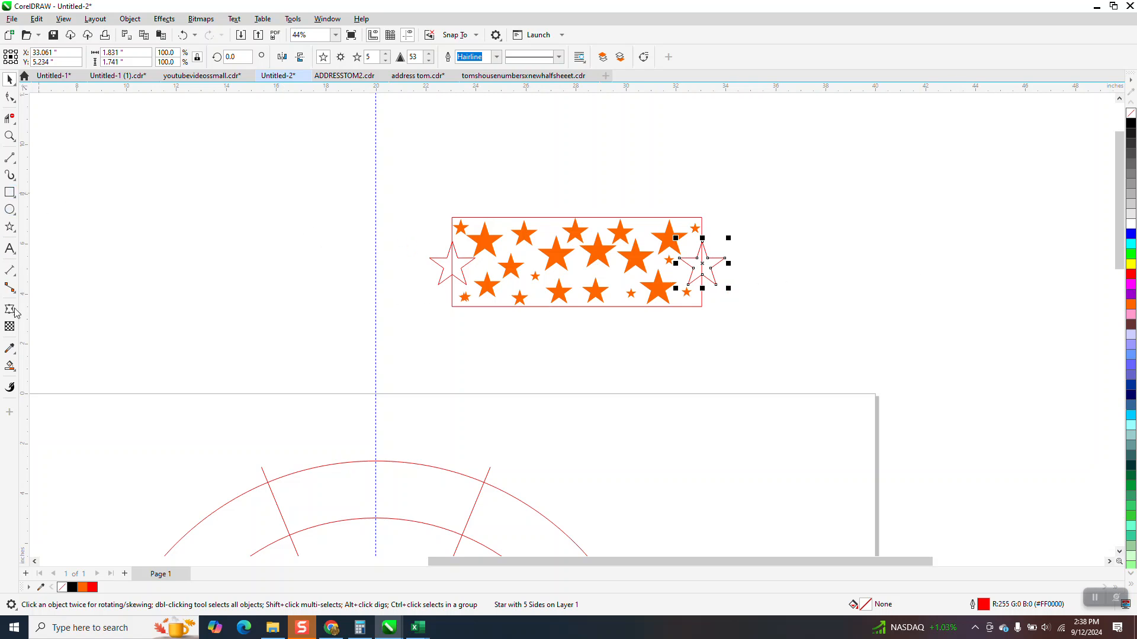
# Smart Fill the part of the left-edge star inside the rectangle with red and no outline.
pyautogui.click(9, 366)
pyautogui.click(454, 264)
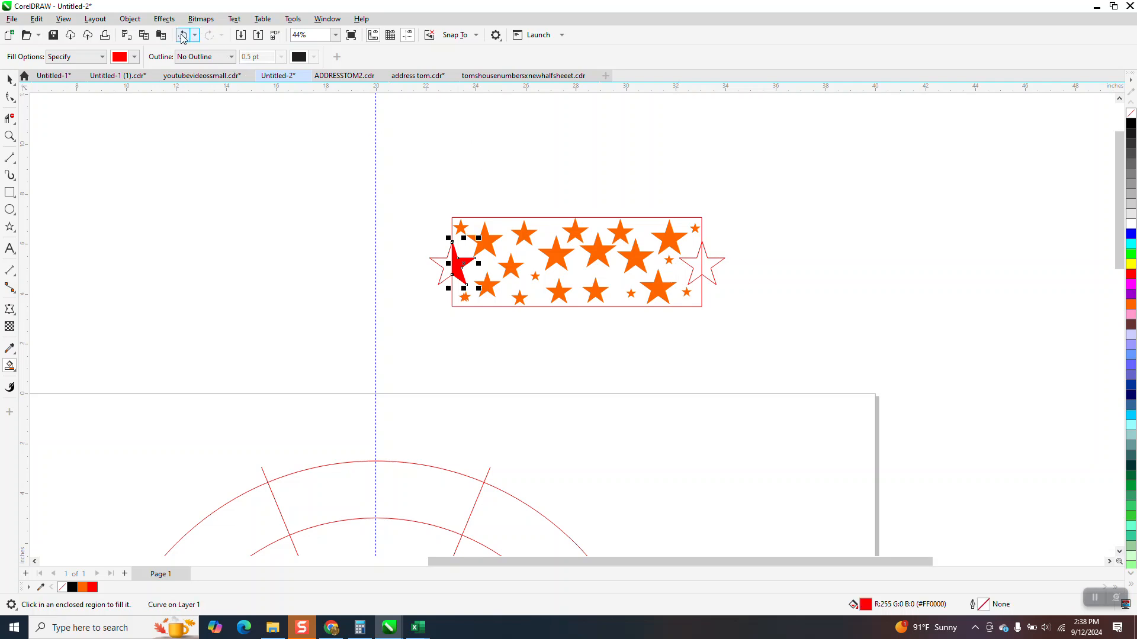
# Undo the red fill and Smart Fill the left-edge star's inner half and the right-edge star's outer half with orange, no outline.
pyautogui.click(183, 34)
pyautogui.click(135, 56)
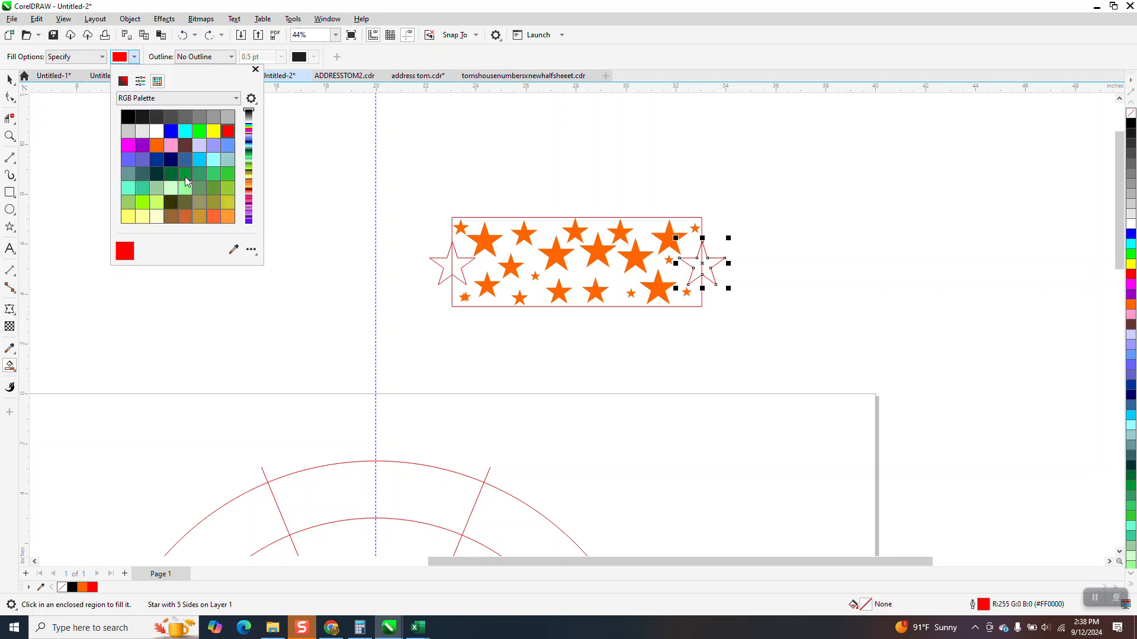
pyautogui.click(463, 266)
pyautogui.click(461, 263)
pyautogui.click(703, 259)
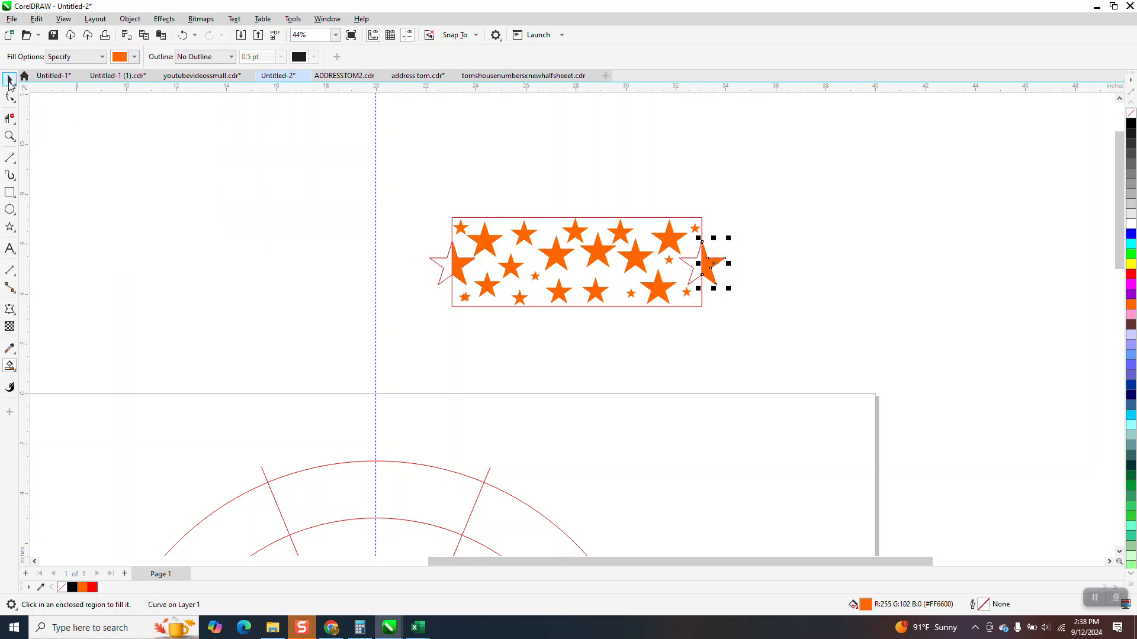
# Move the two filled half stars far to the right, clear of the rectangle.
pyautogui.press('Right')
pyautogui.click(9, 81)
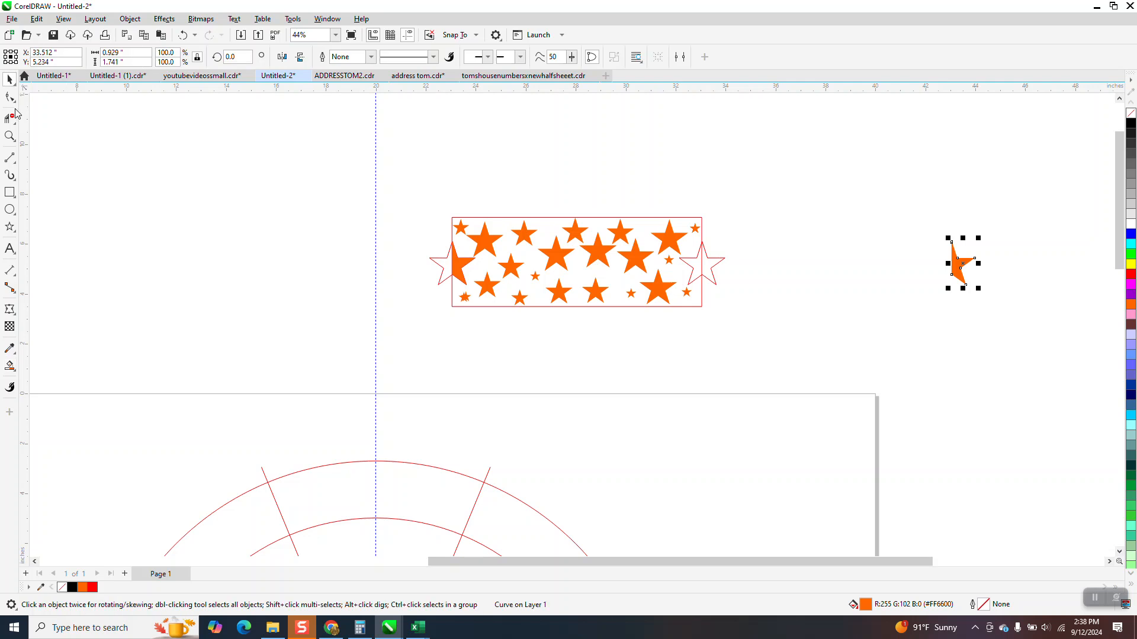
pyautogui.click(463, 266)
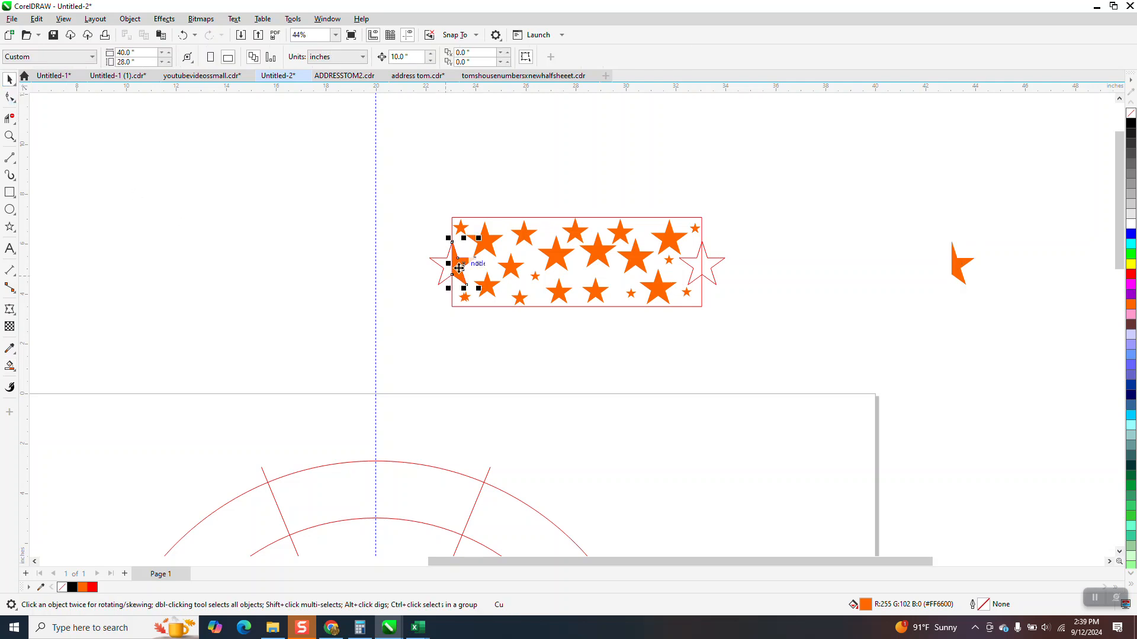
pyautogui.press('Right')
pyautogui.press('Right')
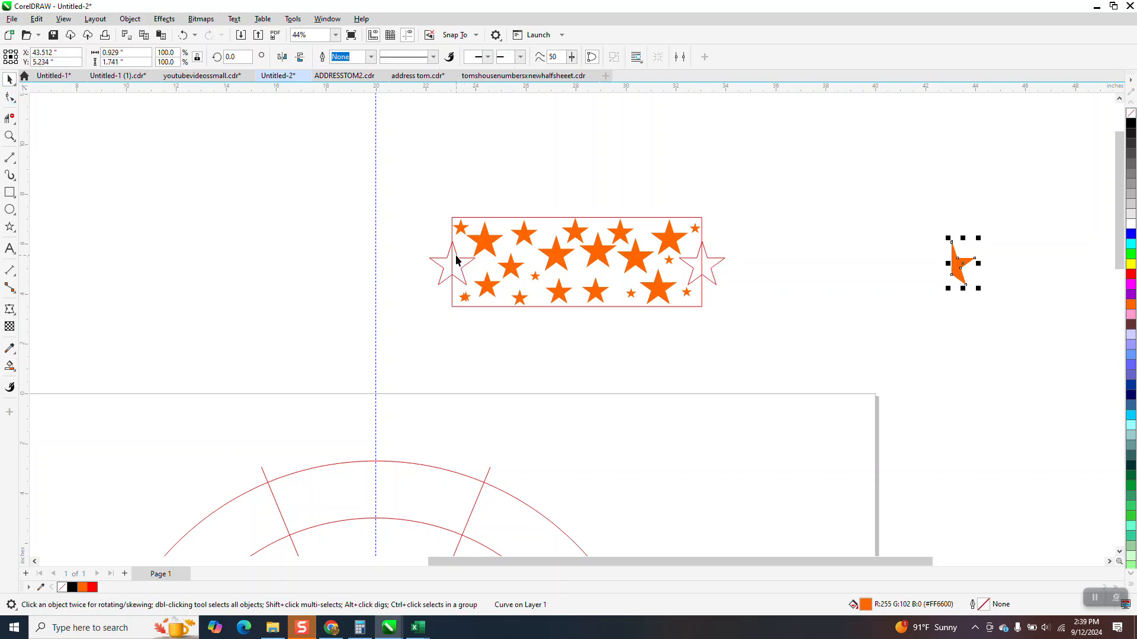
# Delete the rectangle and the two outlined stars on its side edges.
pyautogui.click(457, 258)
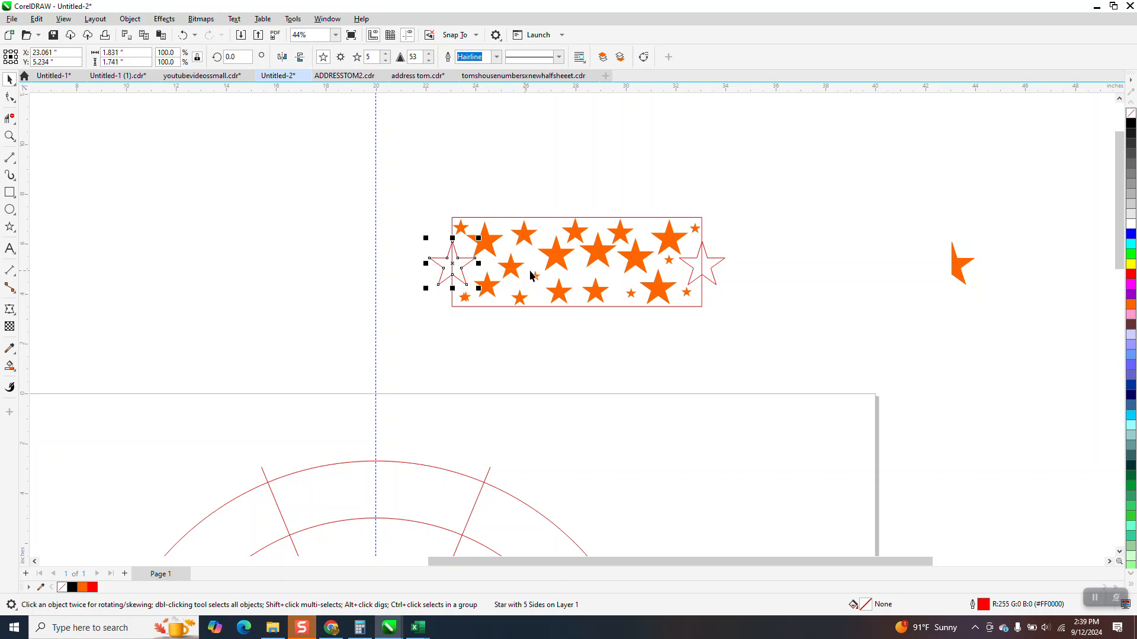
pyautogui.click(1083, 201)
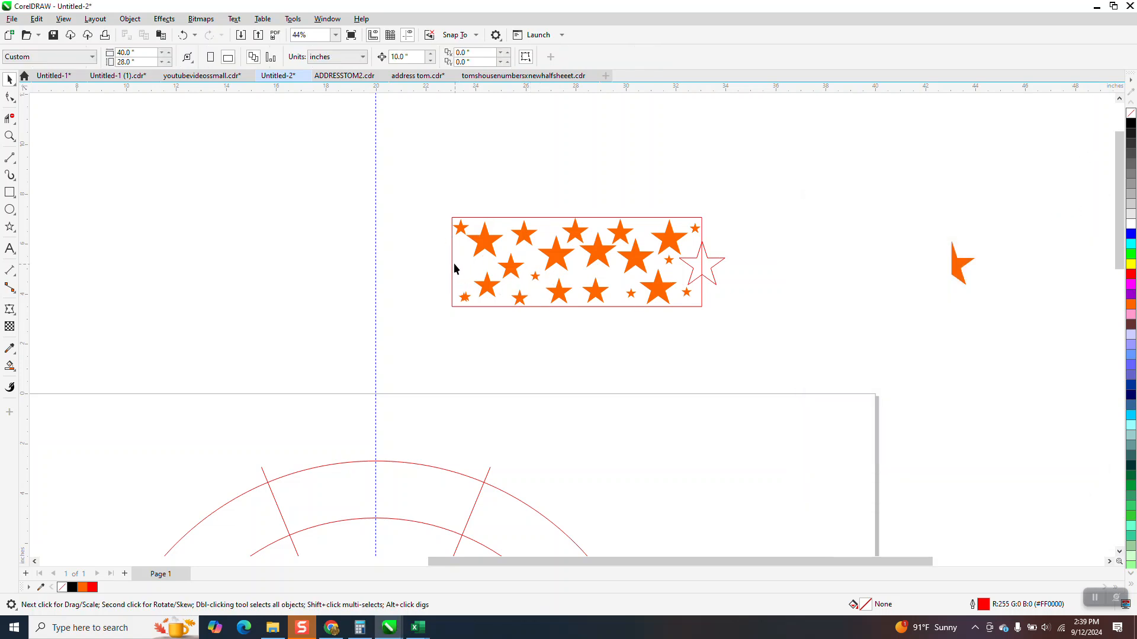
pyautogui.click(452, 263)
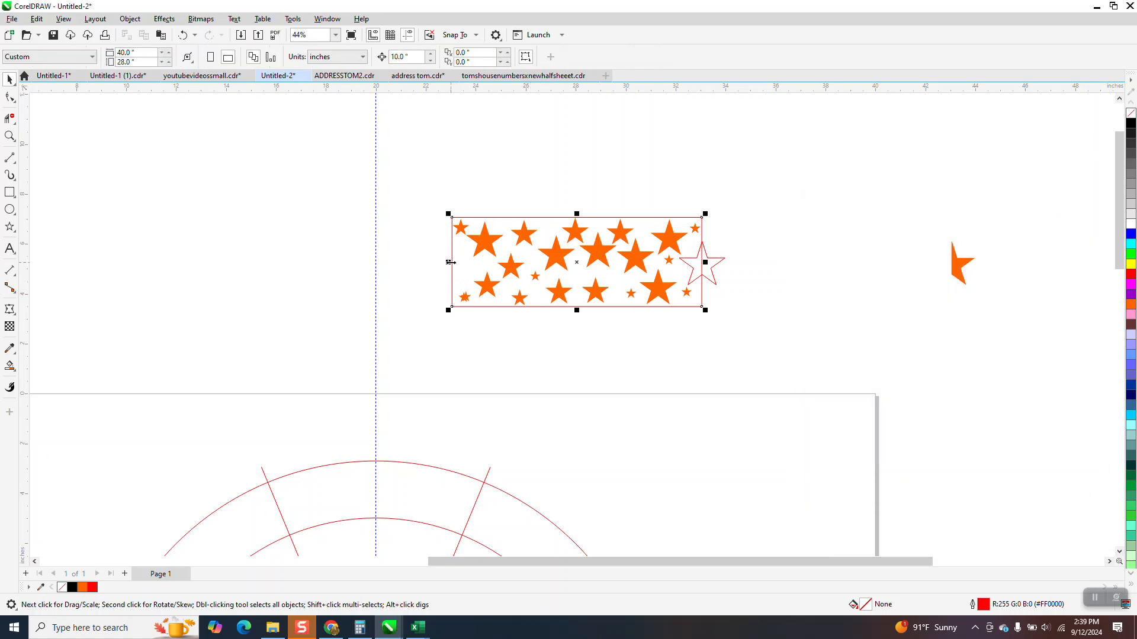
pyautogui.click(720, 258)
pyautogui.press('Delete')
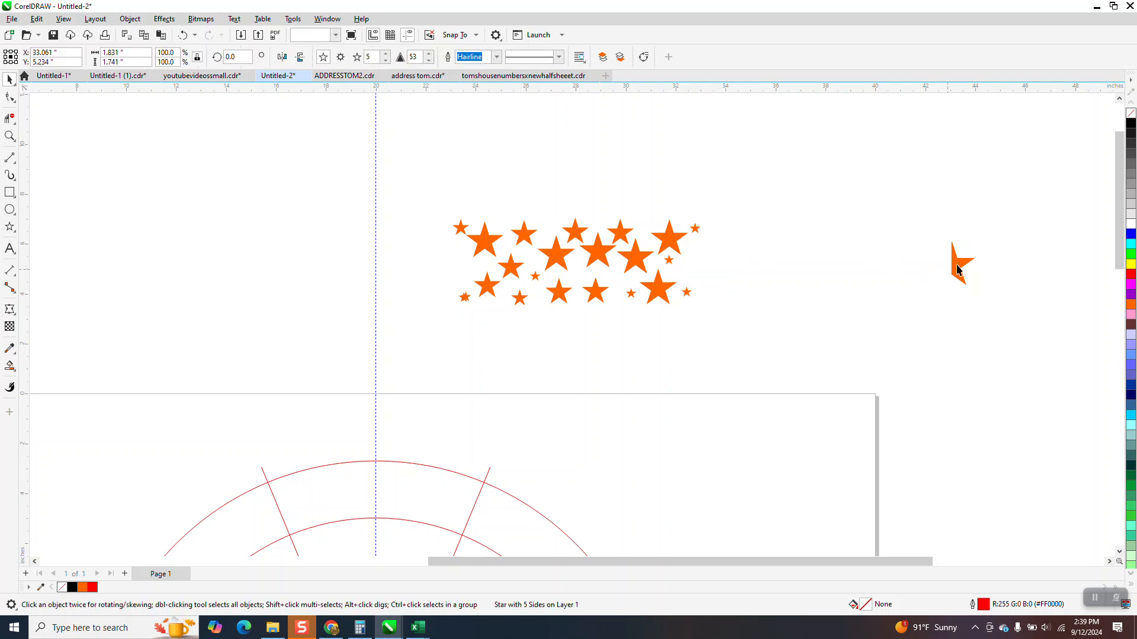
# Duplicate the orange half star and move the two pieces to the left and right ends of the star pattern.
pyautogui.click(957, 267)
pyautogui.hotkey('ctrl', 'd')
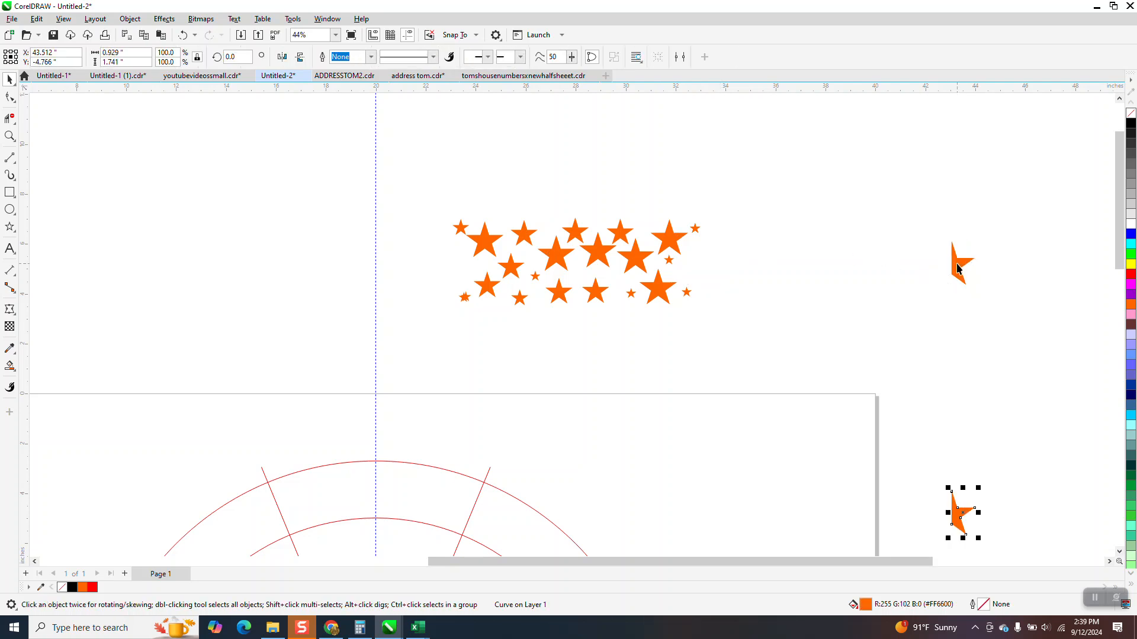
pyautogui.press('Up')
pyautogui.press('Left')
pyautogui.press('Left')
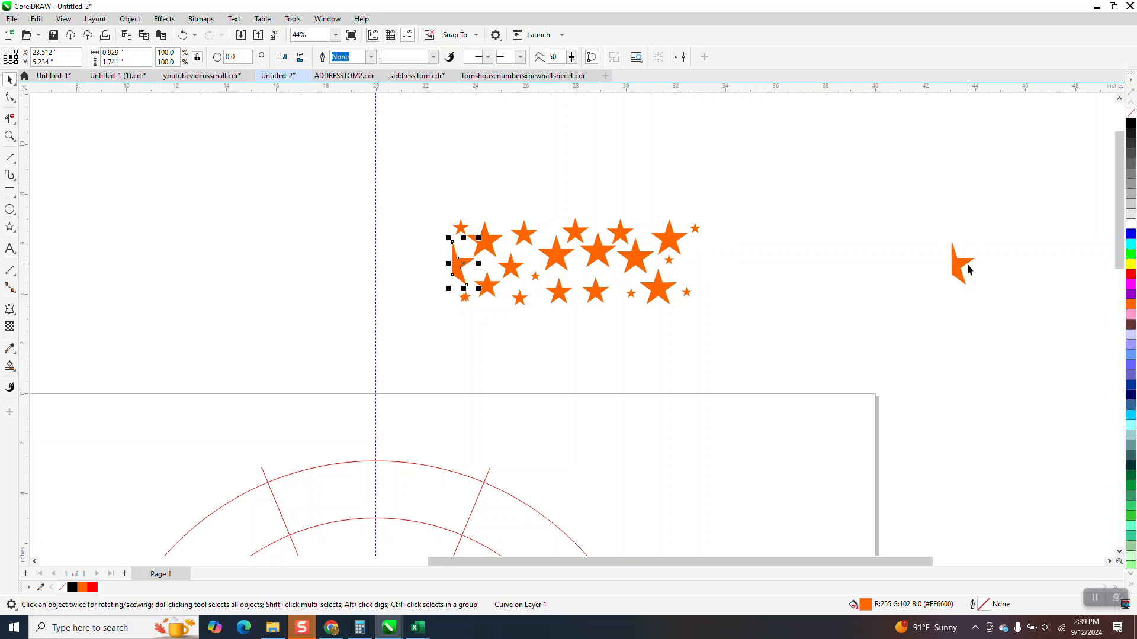
pyautogui.click(964, 269)
pyautogui.press('Left')
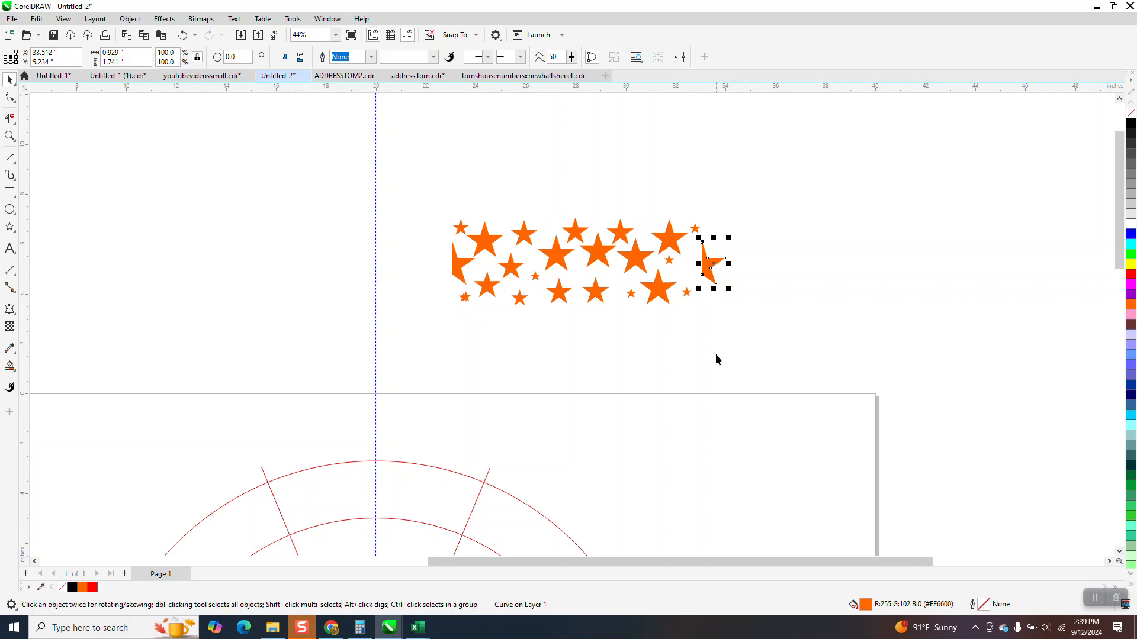
# Undo the half-star placement and the deletions to restore the rectangle and both outlined edge stars.
pyautogui.click(183, 36)
pyautogui.click(183, 35)
pyautogui.click(184, 36)
pyautogui.click(184, 37)
pyautogui.click(184, 36)
pyautogui.click(183, 36)
pyautogui.click(183, 36)
pyautogui.click(183, 37)
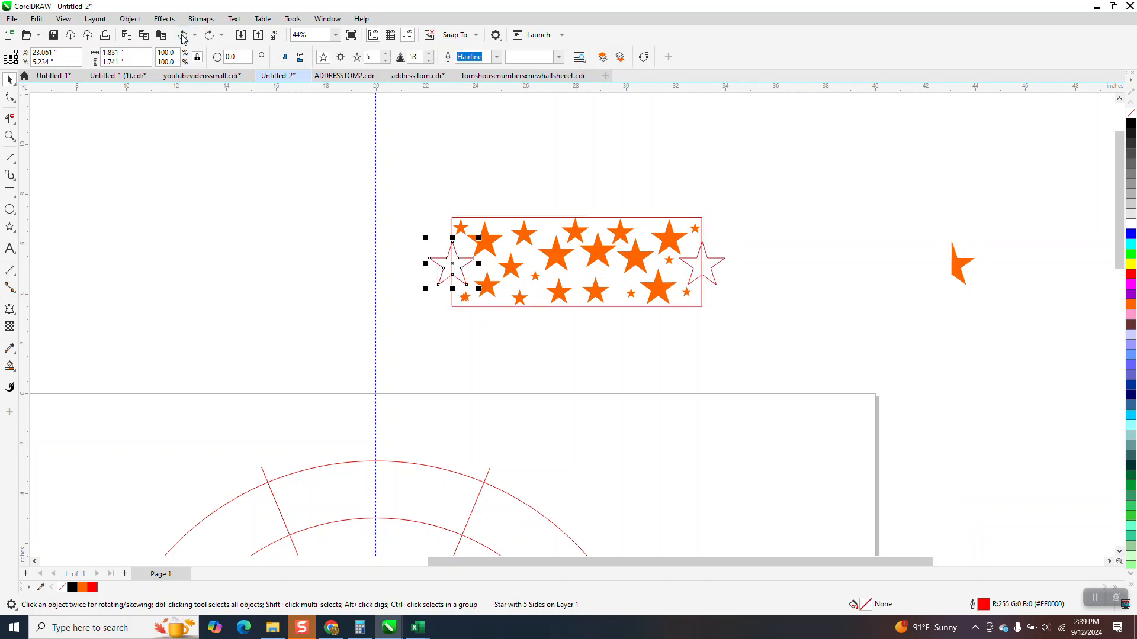
pyautogui.click(183, 37)
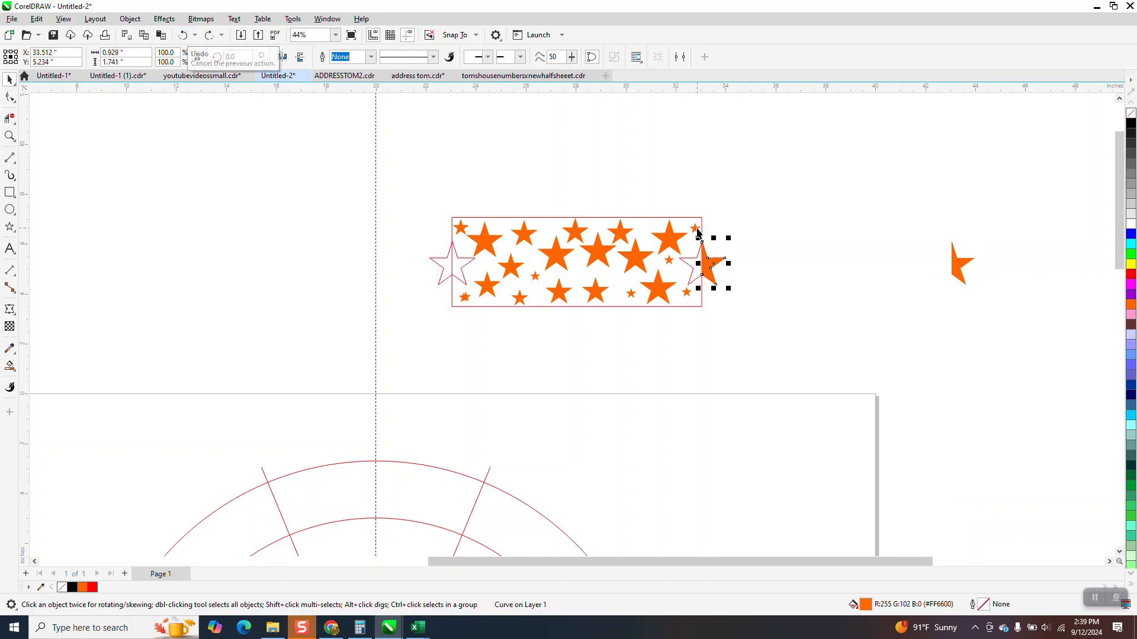
# Delete the half star outside the rectangle's right edge and Smart Fill both edge stars' inner parts with orange and no outline.
pyautogui.click(706, 268)
pyautogui.click(705, 268)
pyautogui.press('Delete')
pyautogui.click(9, 366)
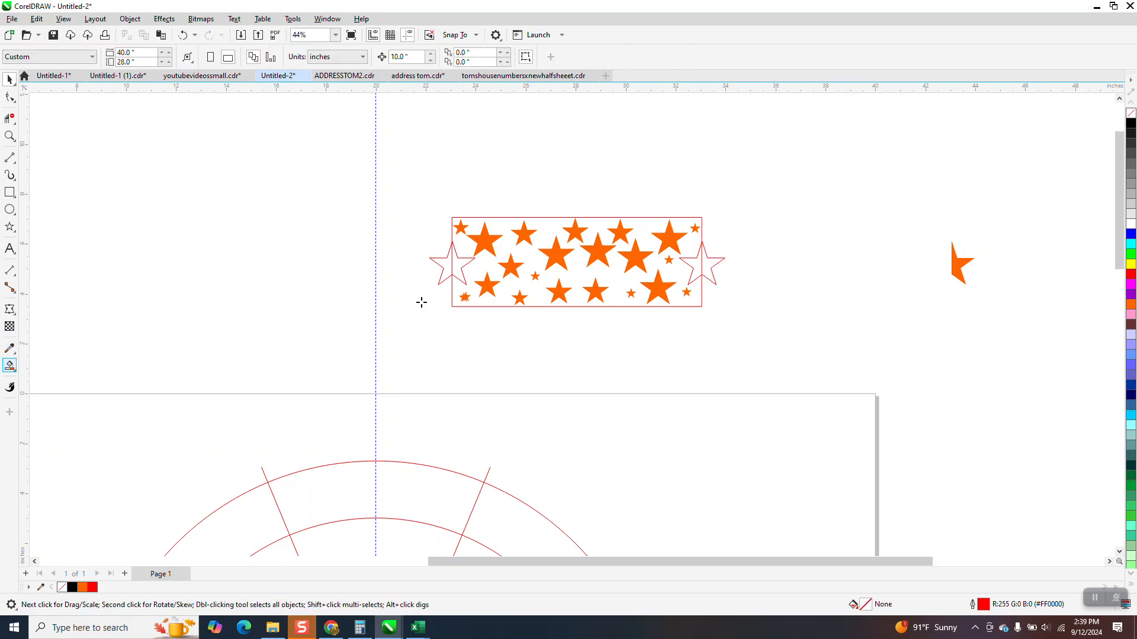
pyautogui.click(459, 267)
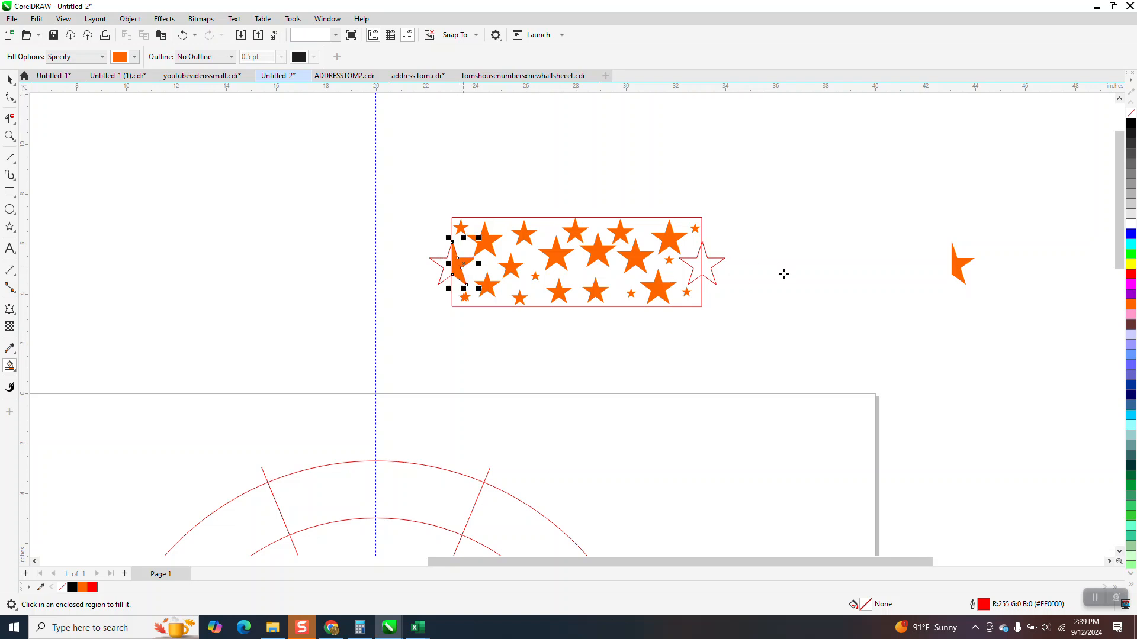
pyautogui.click(693, 262)
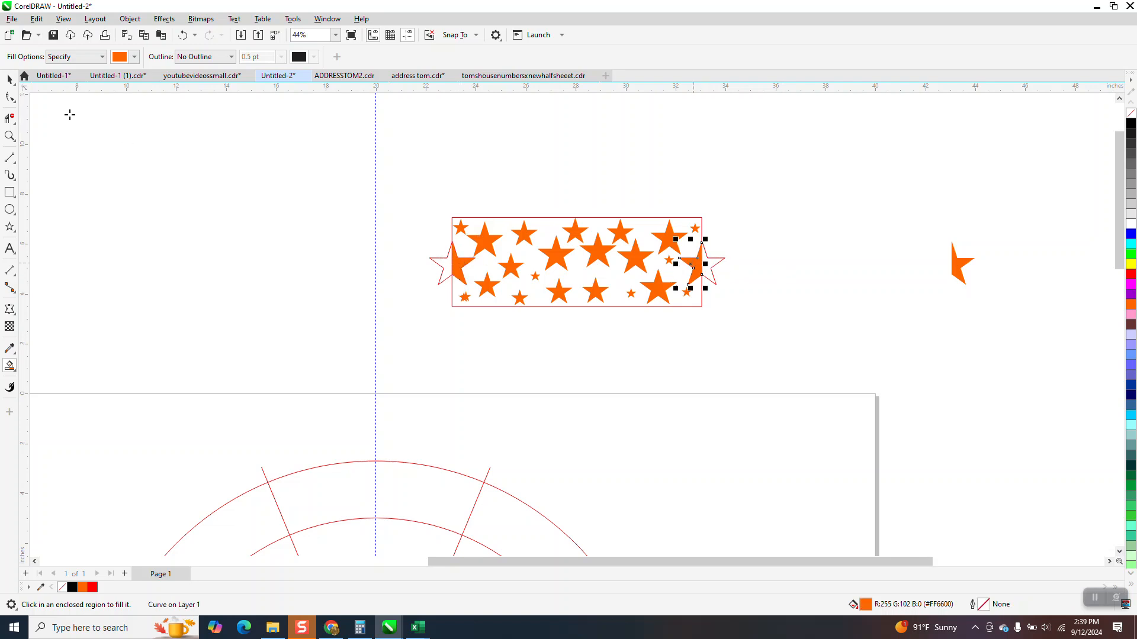
# Delete the rectangle and the two outlined edge stars, leaving only the orange shapes.
pyautogui.press('space')
pyautogui.click(702, 224)
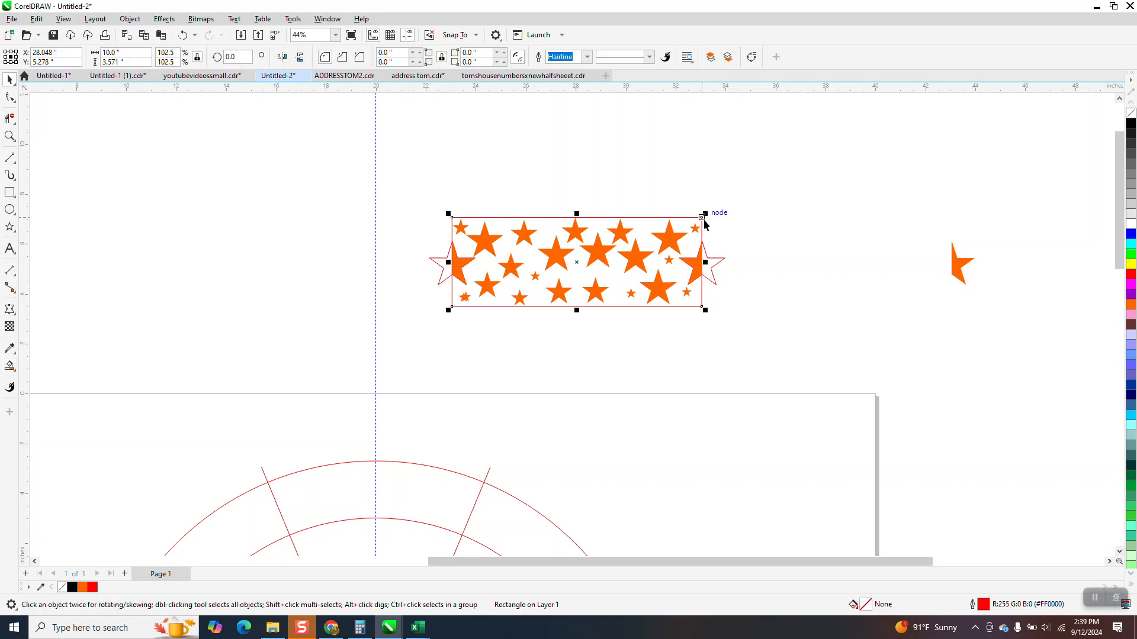
pyautogui.press('Delete')
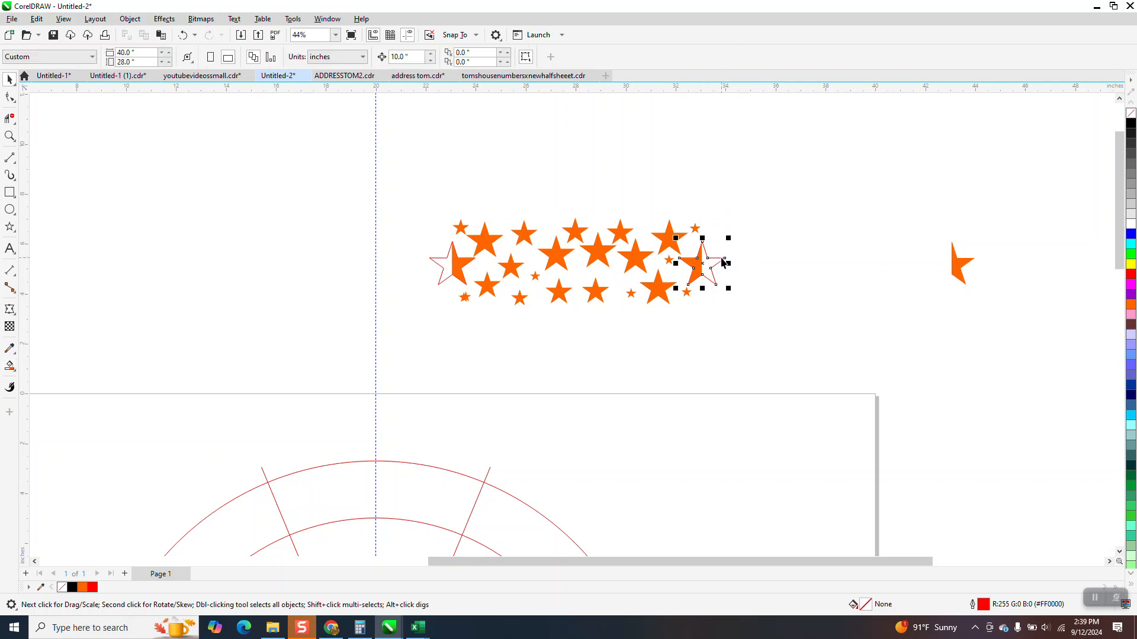
pyautogui.moveTo(723, 259); pyautogui.dragTo(438, 262)
# Delete the spare half star on the far right and group all the orange stars of the pattern.
pyautogui.moveTo(416, 211); pyautogui.dragTo(807, 327)
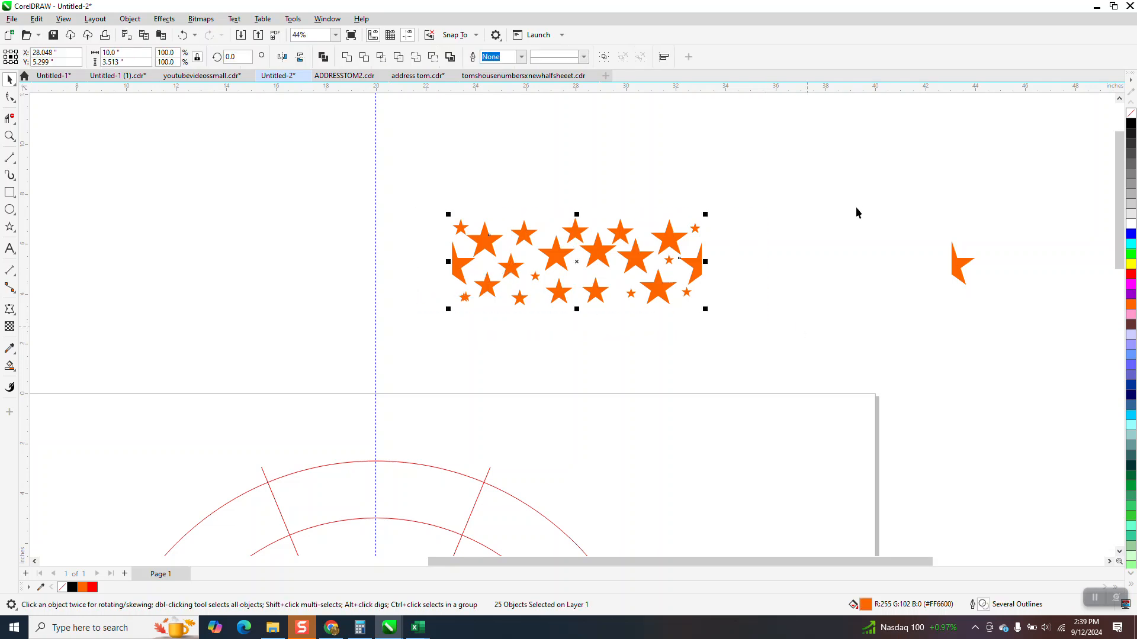
pyautogui.scroll(-1, 861, 213)
pyautogui.click(899, 233)
pyautogui.press('Delete')
pyautogui.hotkey('ctrl', 'g')
pyautogui.click(41, 306)
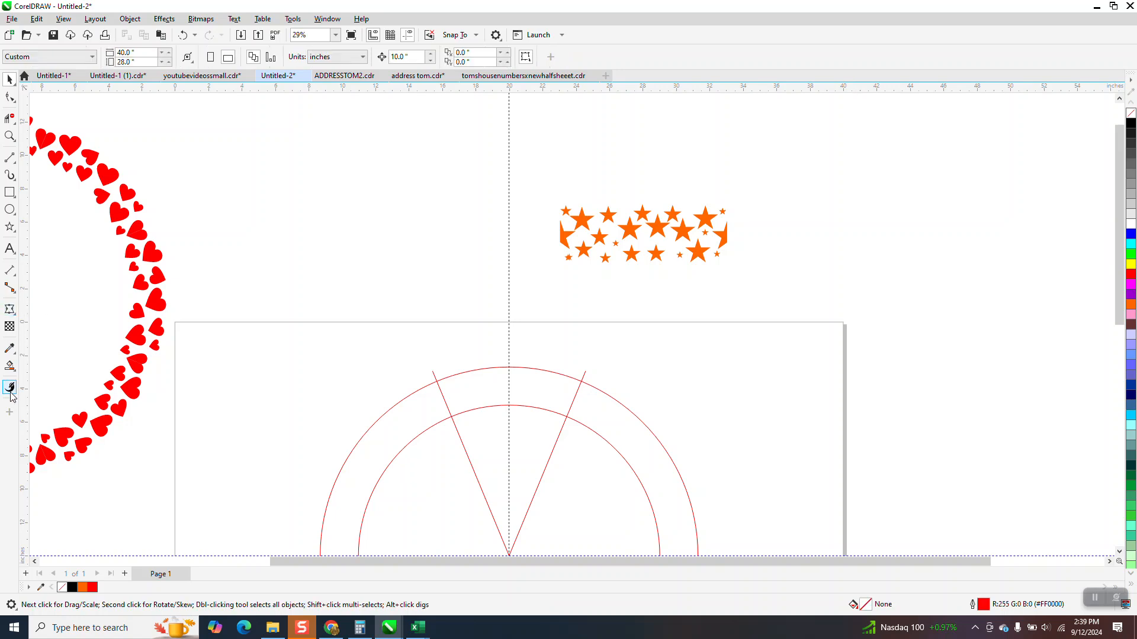
# Smart Fill the ring's upper segment between the radial lines, moving the new shape 20 inches right with no fill and a black outline.
pyautogui.click(545, 396)
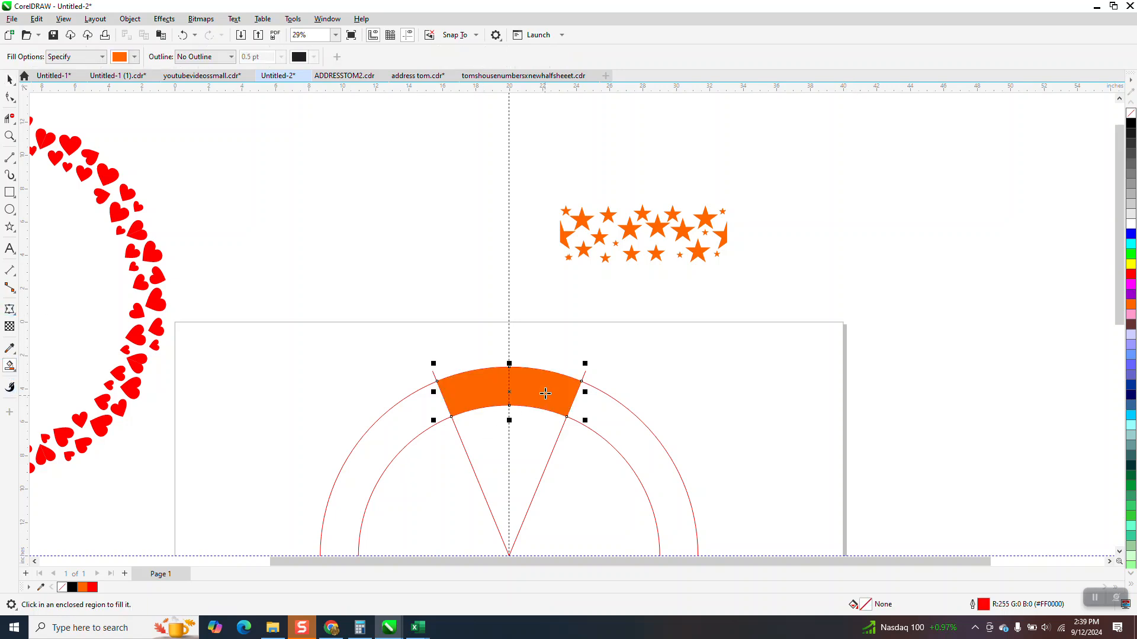
pyautogui.press('Right')
pyautogui.press('Right')
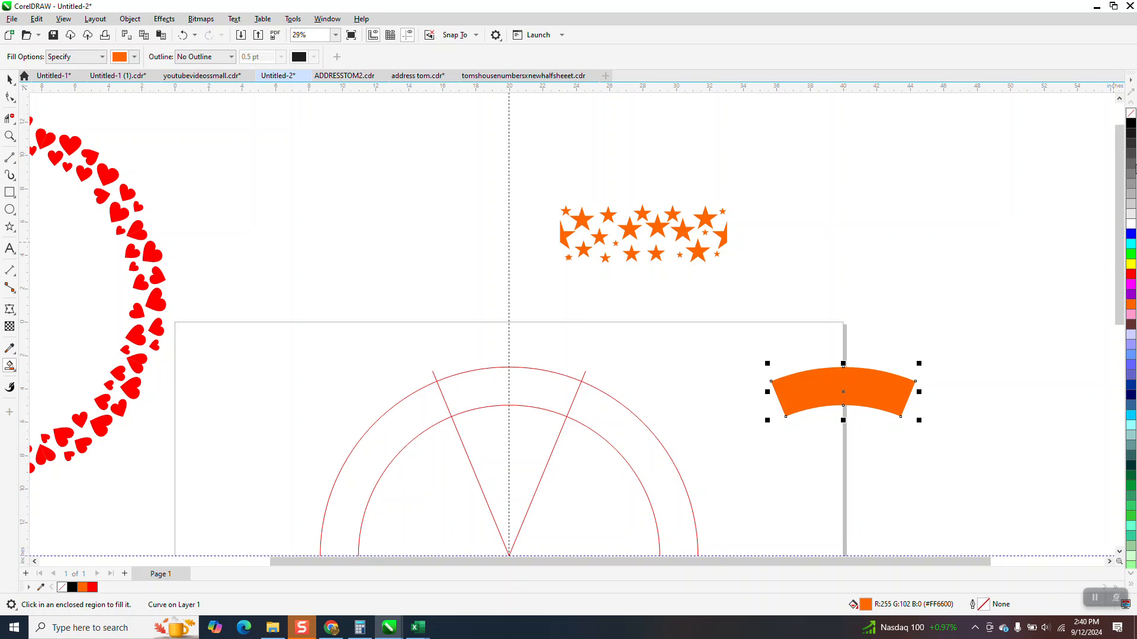
pyautogui.click(1131, 112)
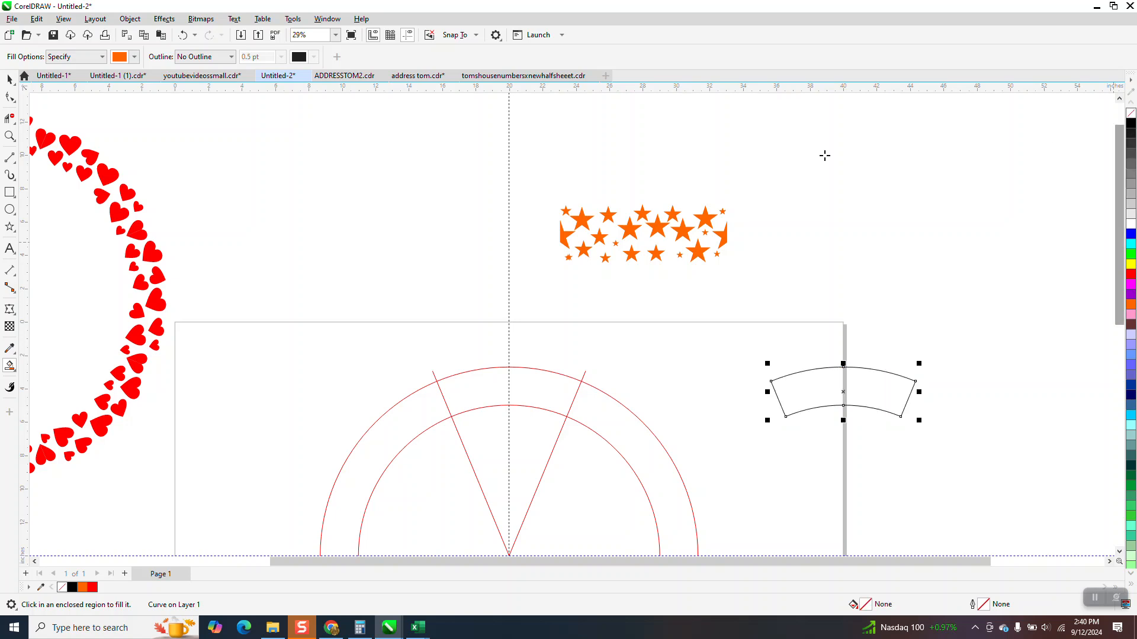
# Create an envelope on the grouped stars from the outlined ring segment.
pyautogui.click(9, 80)
pyautogui.click(628, 233)
pyautogui.click(629, 233)
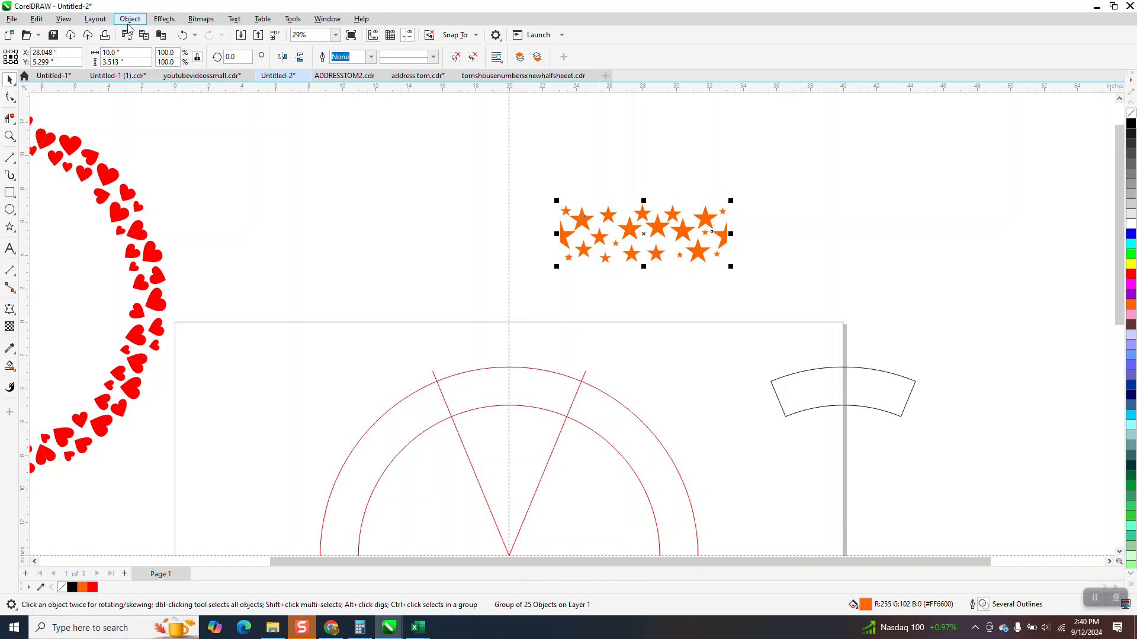
pyautogui.click(164, 19)
pyautogui.click(189, 303)
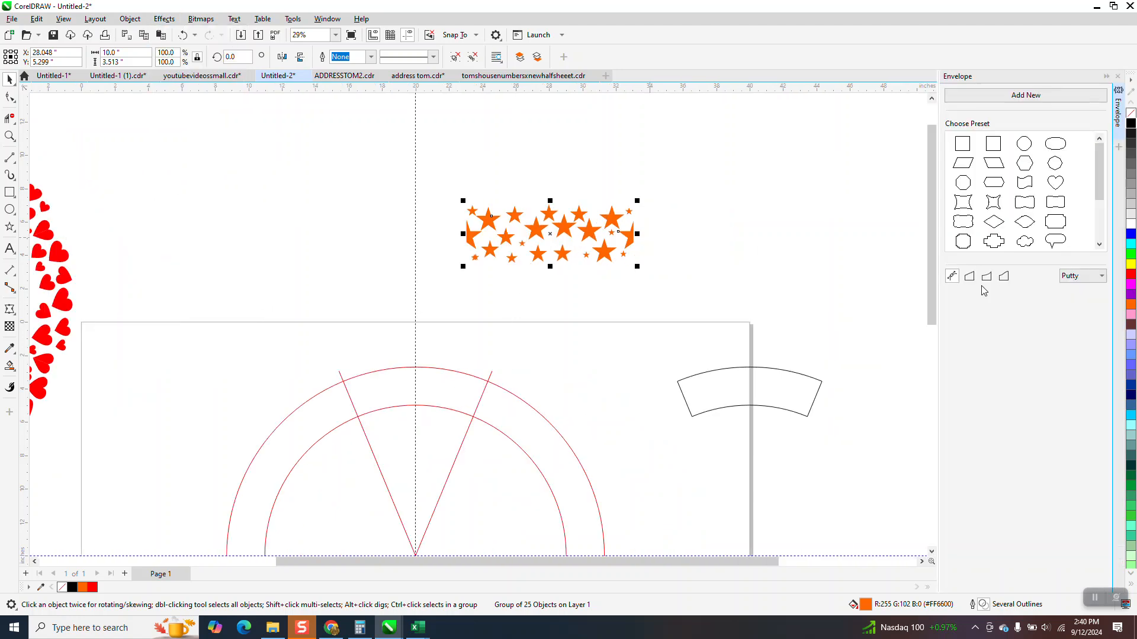
pyautogui.click(970, 299)
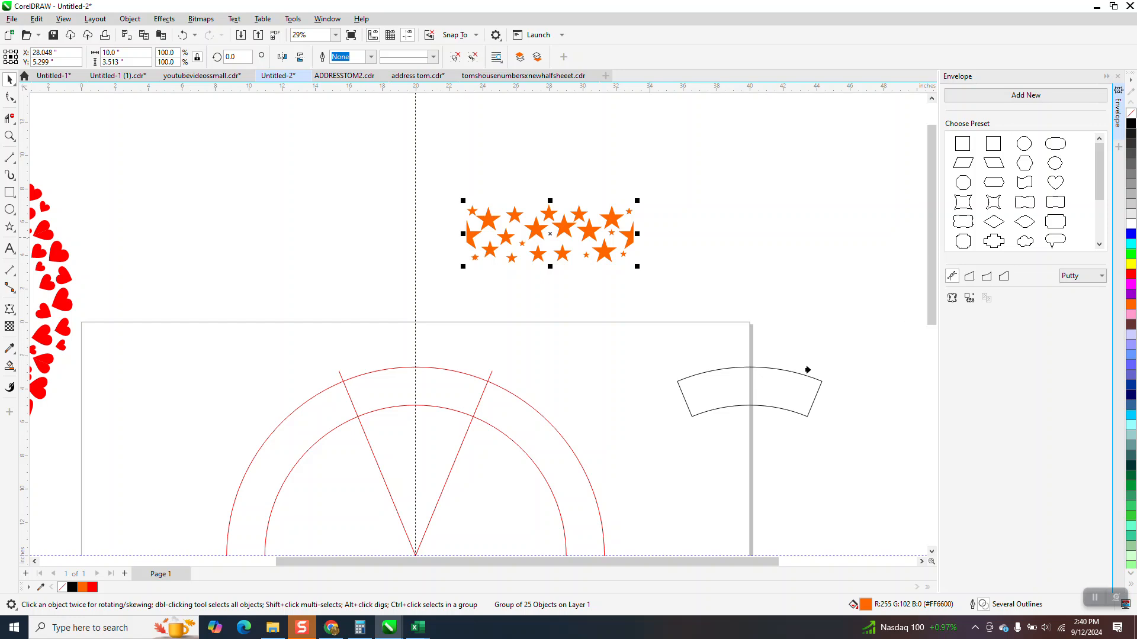
pyautogui.click(777, 391)
# Center the enveloped star group horizontally and vertically on the outlined ring segment.
pyautogui.click(7, 80)
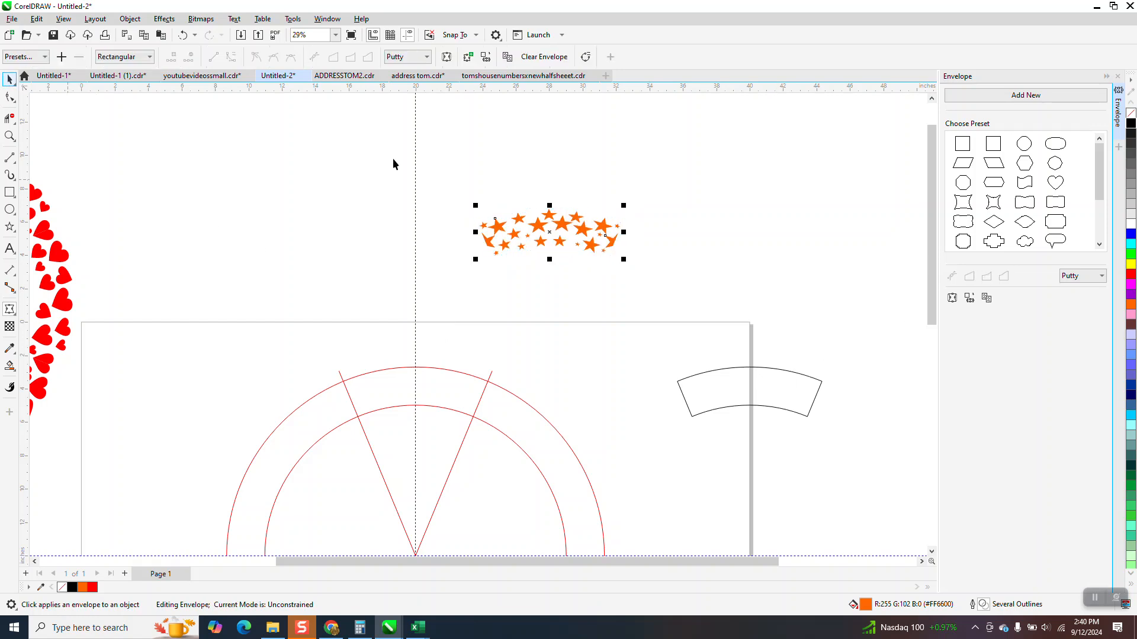
pyautogui.keyDown('shift'); pyautogui.click(737, 399); pyautogui.keyUp('shift')
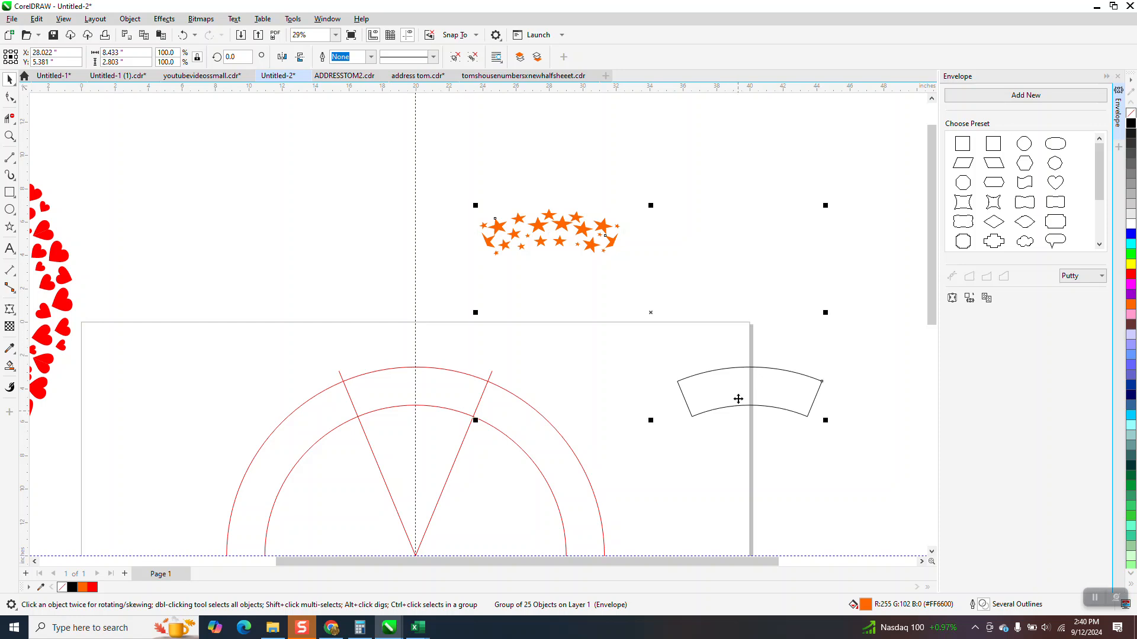
pyautogui.press('e')
pyautogui.press('c')
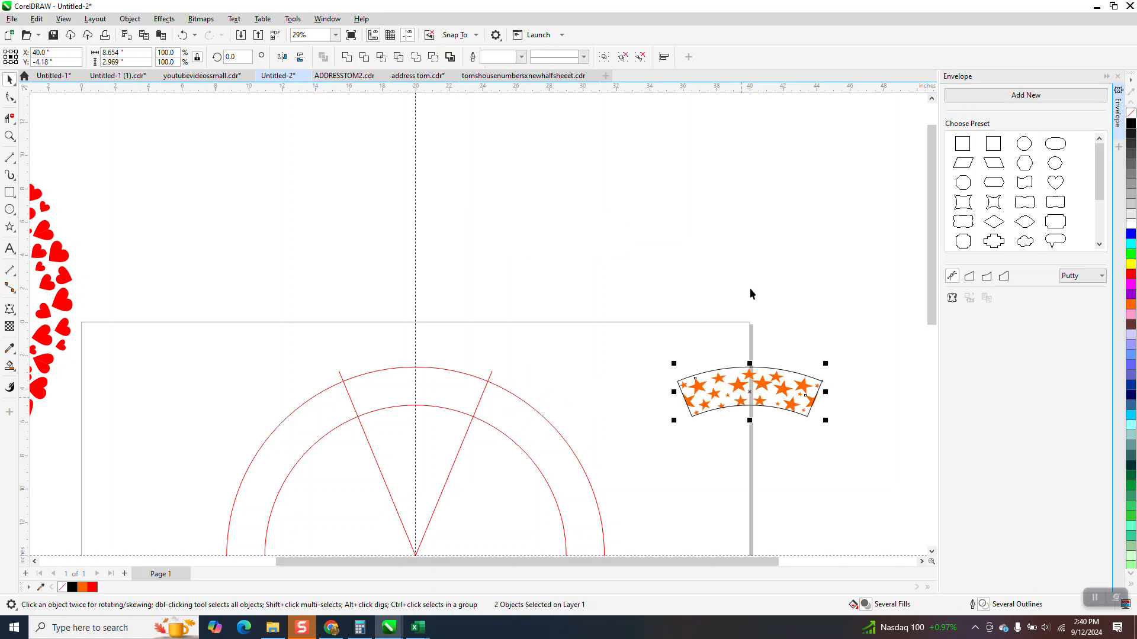
# Move the segment outline off the stars, 20 inches left and 10 inches up, above the ring.
pyautogui.click(761, 383)
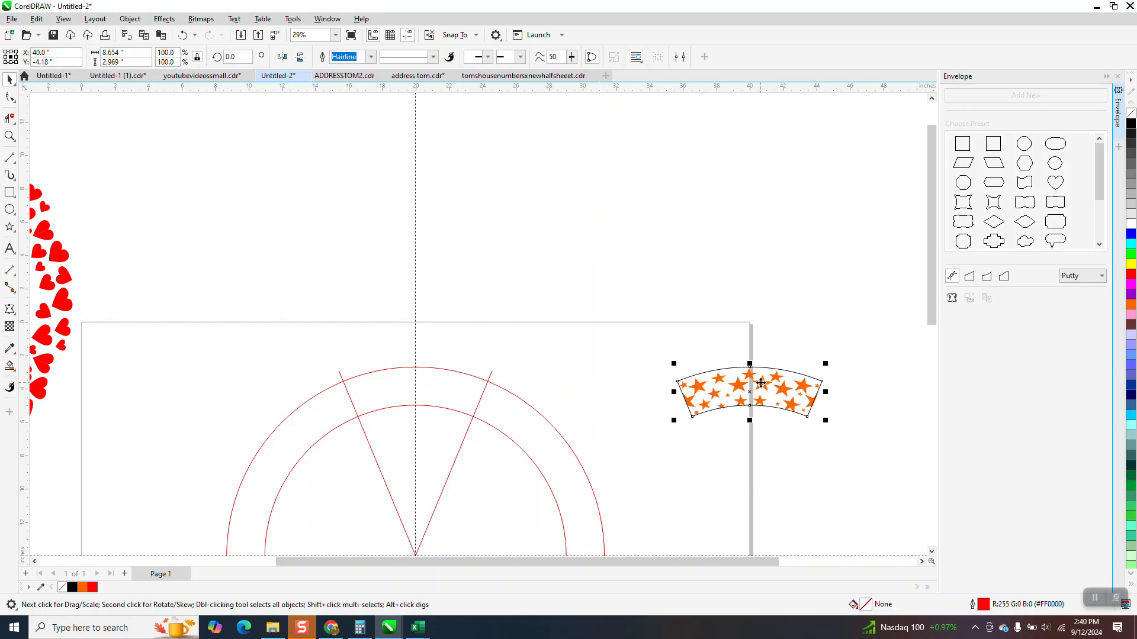
pyautogui.press('Left')
pyautogui.press('Left')
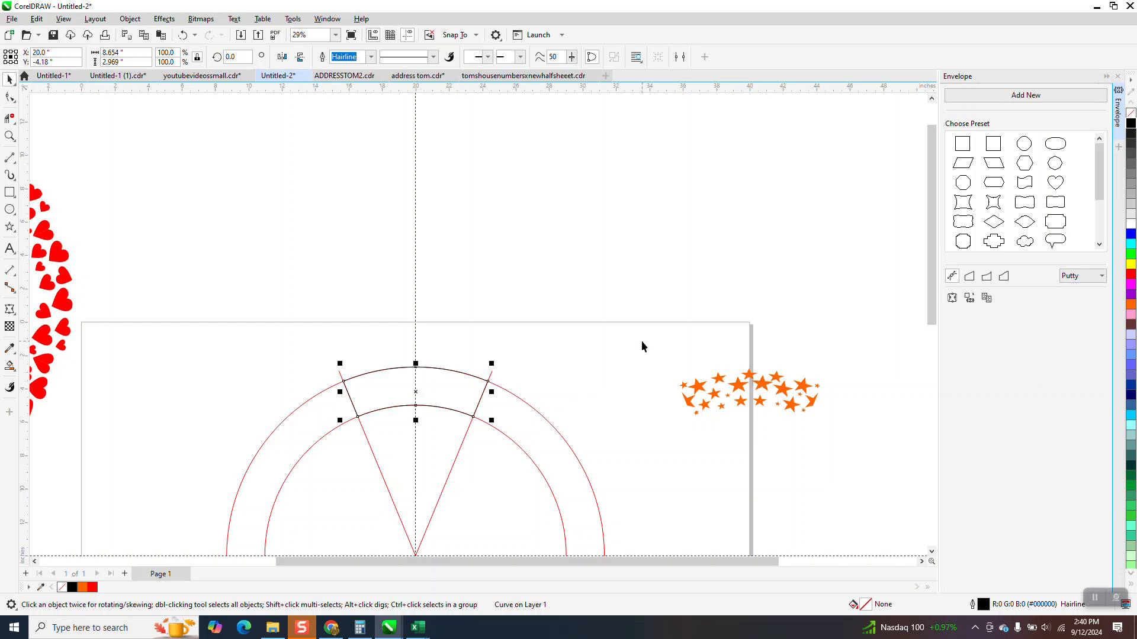
pyautogui.press('Up')
# Move the enveloped stars 20 inches left into the ring's upper segment, and return them 20 inches to the right.
pyautogui.click(740, 403)
pyautogui.press('Left')
pyautogui.press('Left')
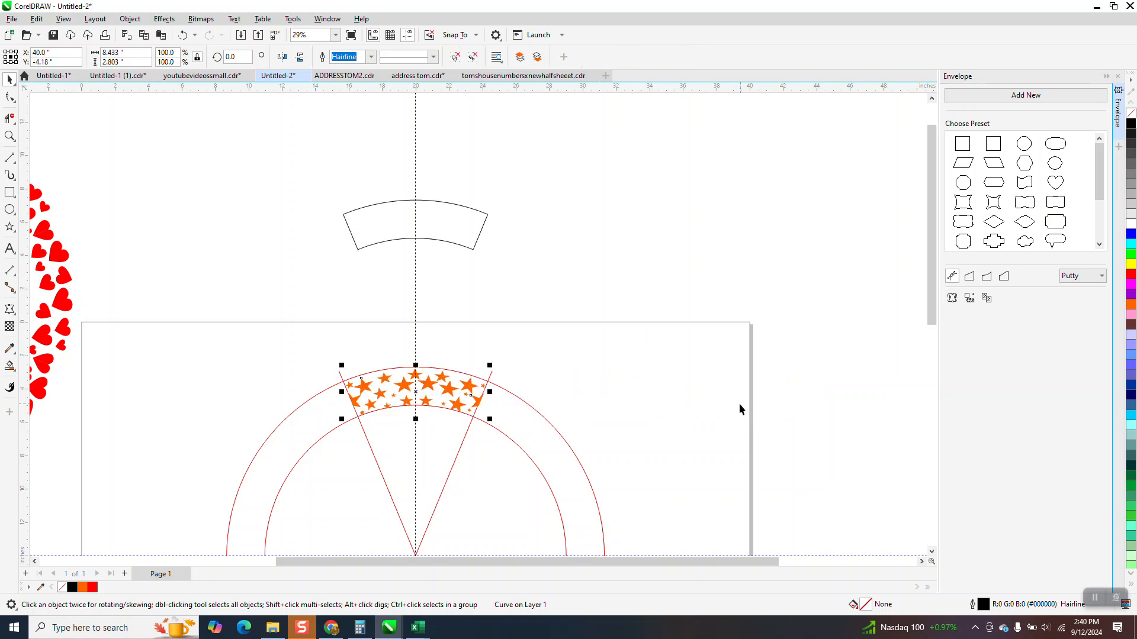
pyautogui.scroll(-2, 474, 269)
pyautogui.press('Right')
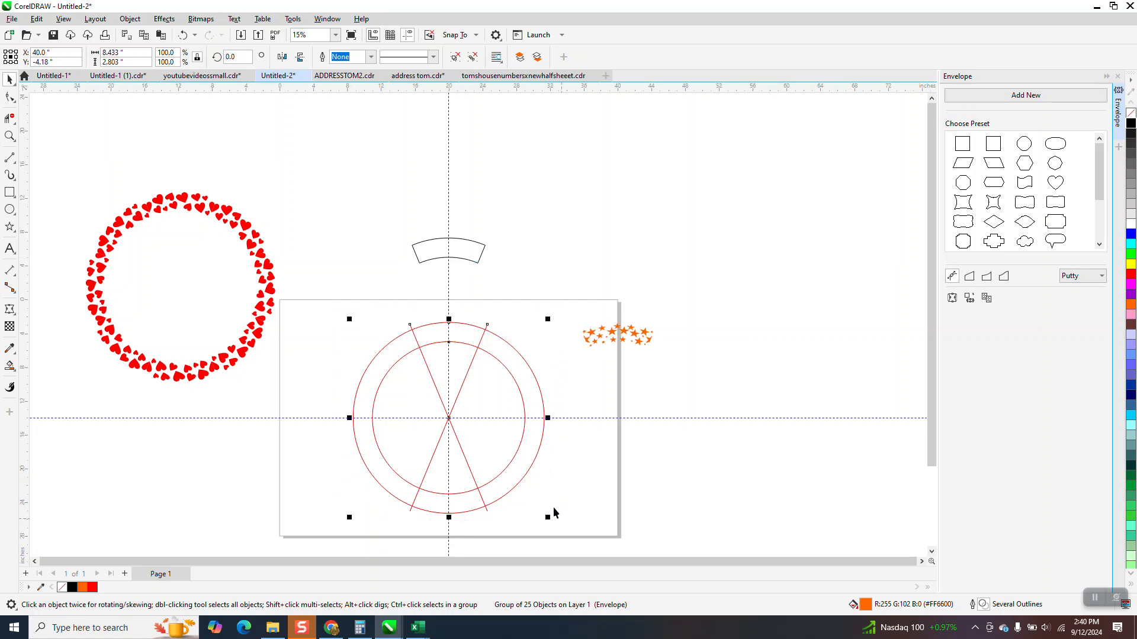
# Move the red construction circles and crossing lines straight up, clear of the page and the segment outline.
pyautogui.press('pagedown')
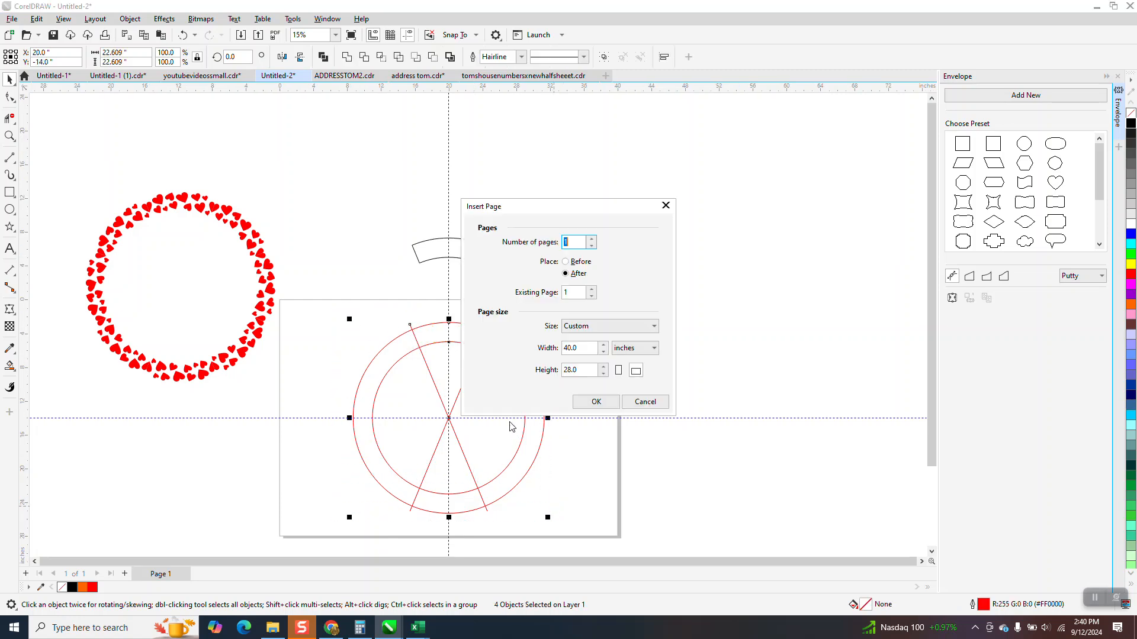
pyautogui.click(628, 405)
pyautogui.press('Up')
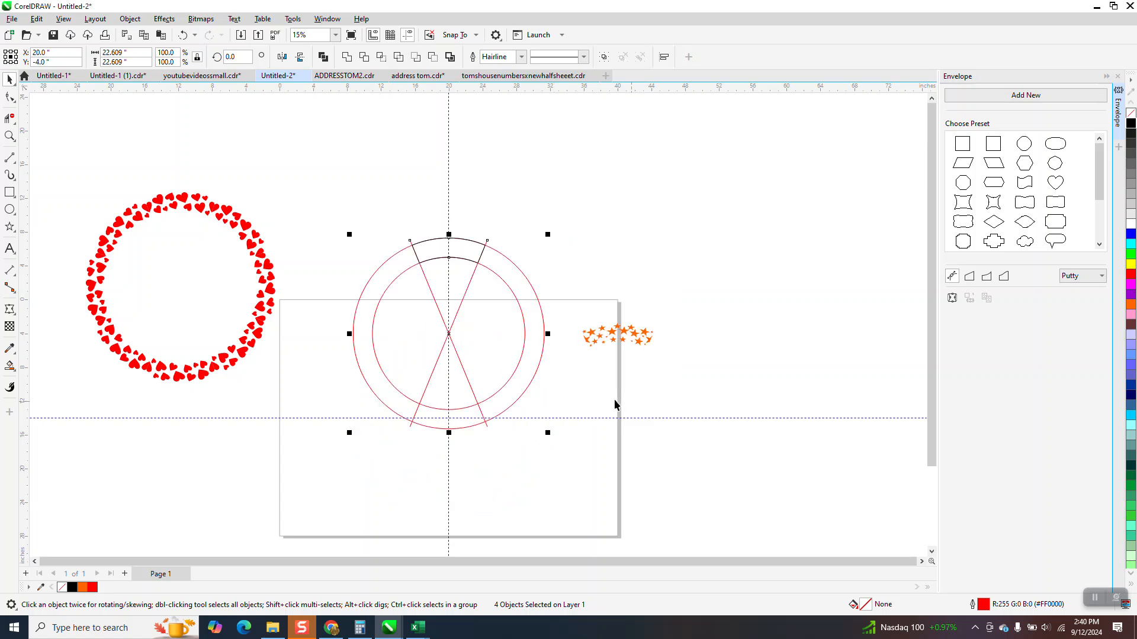
pyautogui.press('Up')
# Move the enveloped stars 20 inches left onto the vertical guideline and place their rotation centre at the guideline intersection.
pyautogui.press('Left')
pyautogui.press('Left')
pyautogui.click(457, 350)
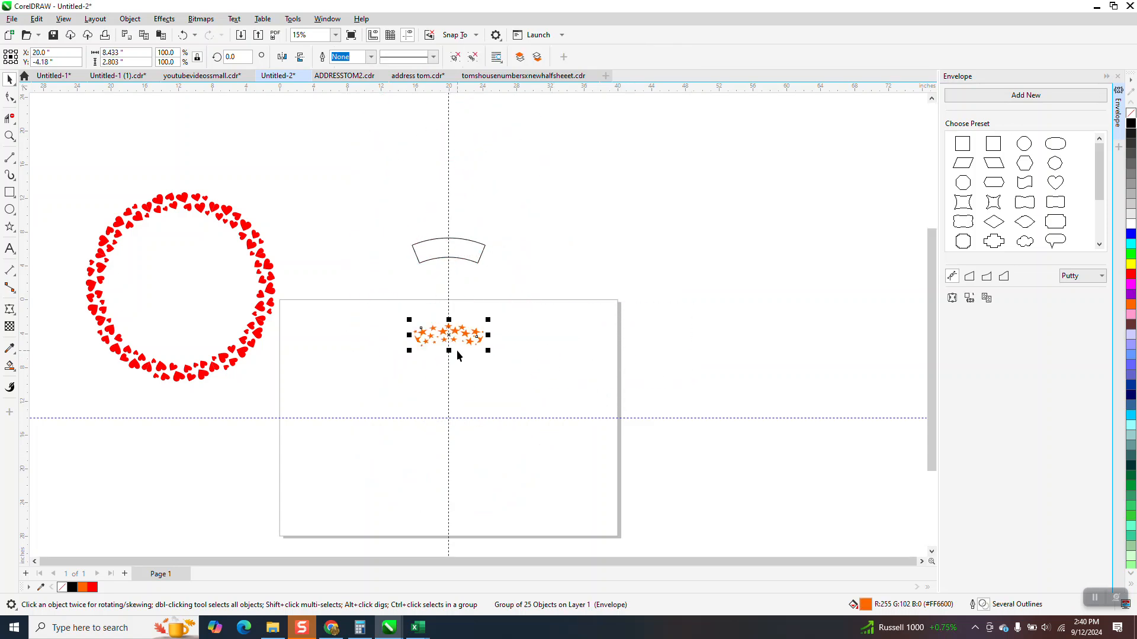
pyautogui.click(451, 351)
pyautogui.moveTo(451, 351); pyautogui.dragTo(450, 413)
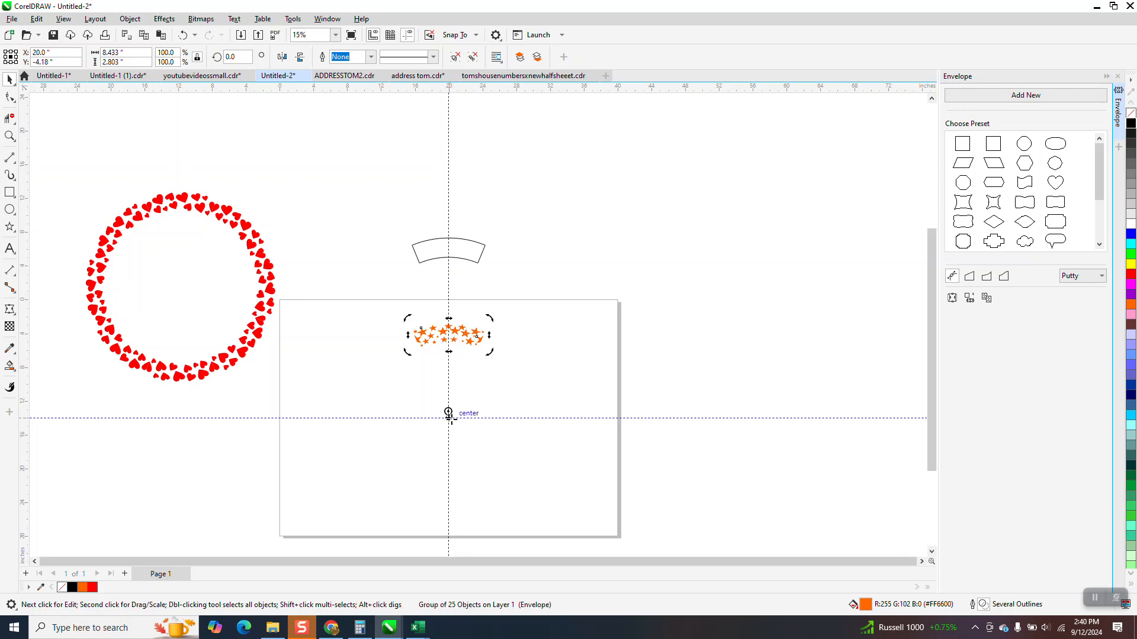
# Duplicate the star segment around the guideline intersection in 45° steps until eight segments close the ring.
pyautogui.click(455, 338)
pyautogui.click(454, 339)
pyautogui.click(455, 339)
pyautogui.write('45')
pyautogui.press('Return')
pyautogui.hotkey('ctrl', 'd')
pyautogui.hotkey('ctrl', 'd')
pyautogui.hotkey('ctrl', 'd')
pyautogui.hotkey('ctrl', 'd')
pyautogui.hotkey('ctrl', 'd')
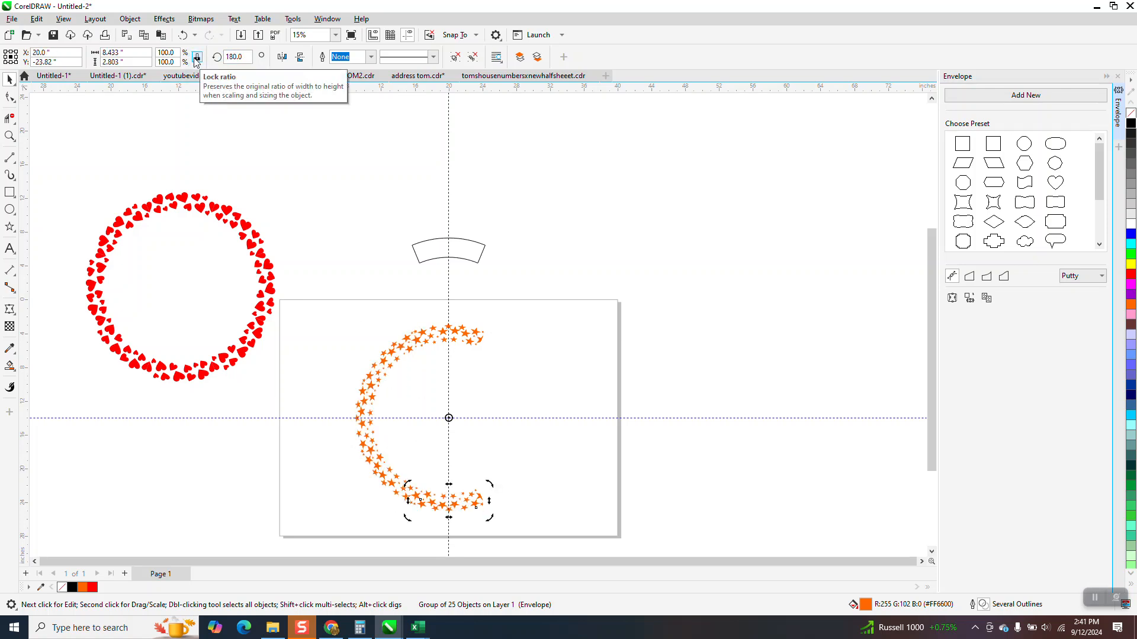
pyautogui.hotkey('ctrl', 'd')
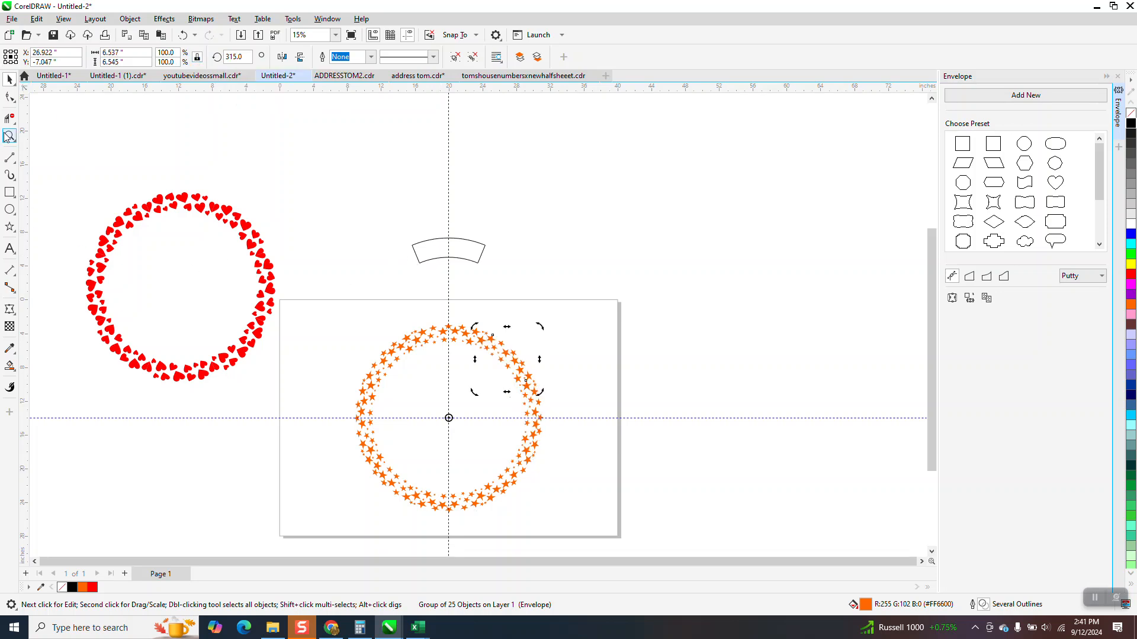
# Draw a rectangle about 29.6 by 24.2 inches around the star ring and fill it black.
pyautogui.moveTo(386, 295); pyautogui.dragTo(525, 386)
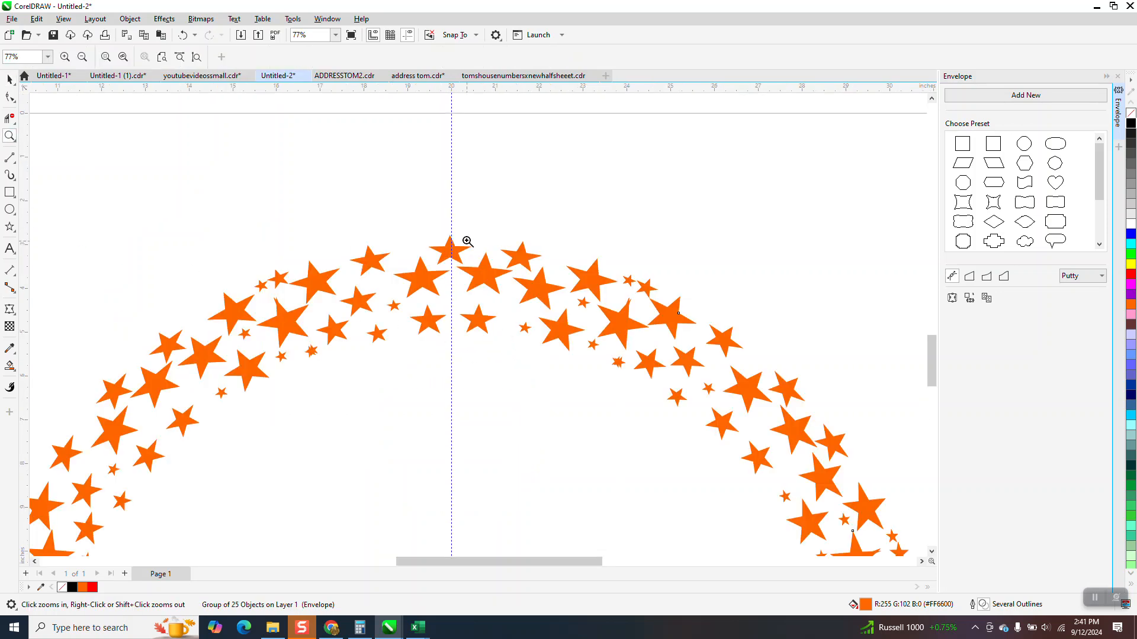
pyautogui.scroll(-2, 443, 187)
pyautogui.scroll(-2, 431, 163)
pyautogui.scroll(-1, 442, 170)
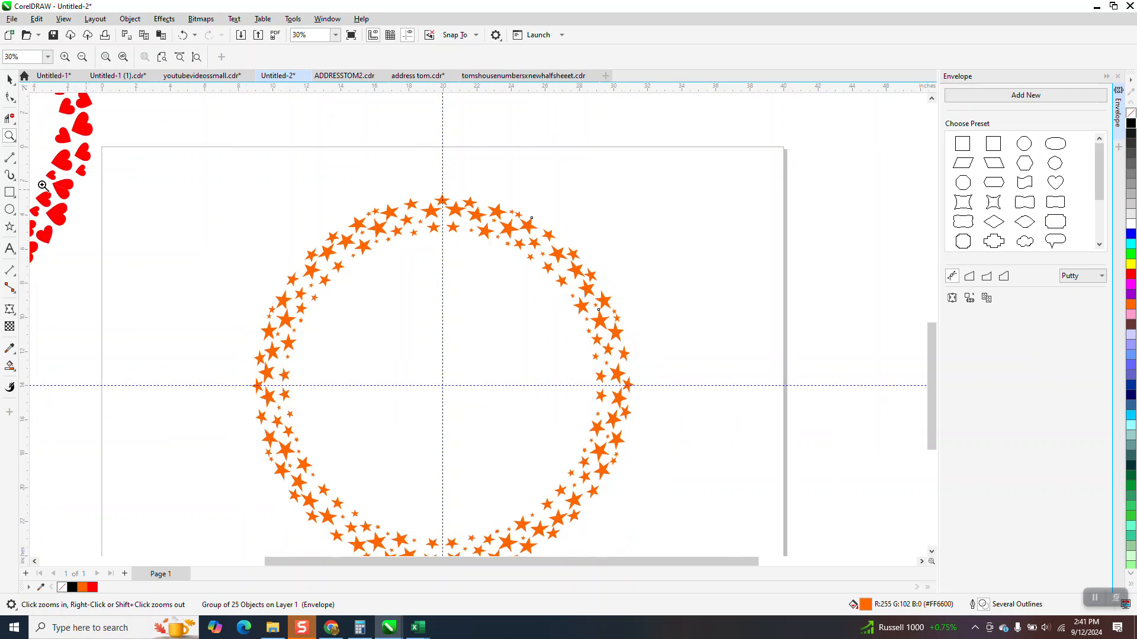
pyautogui.scroll(-2, 207, 197)
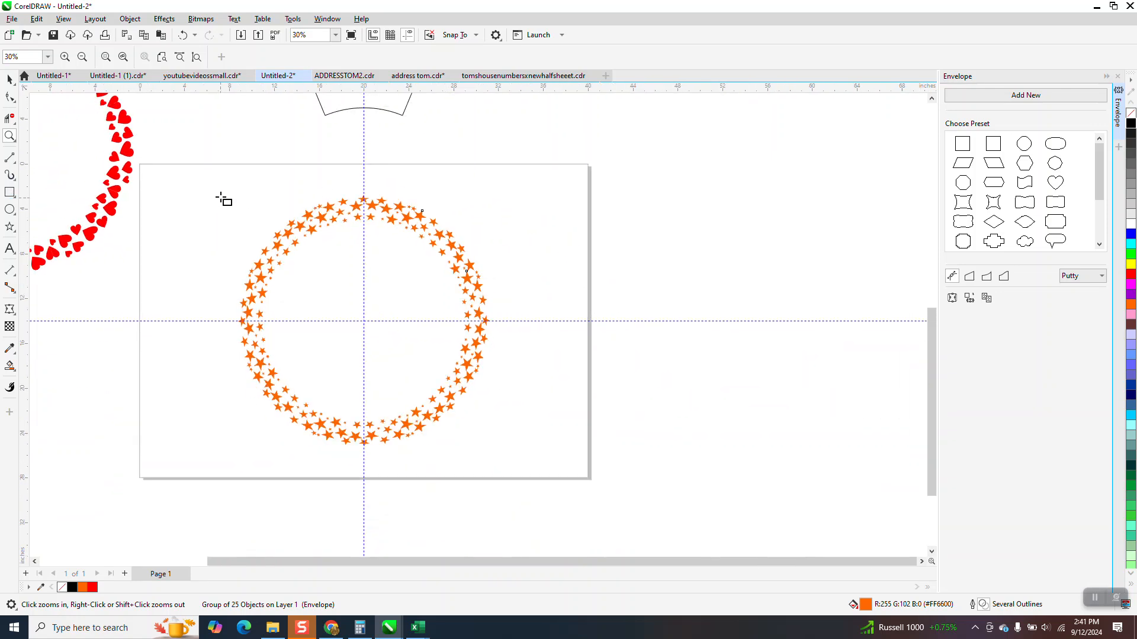
pyautogui.press('F6')
pyautogui.moveTo(211, 189); pyautogui.dragTo(542, 460)
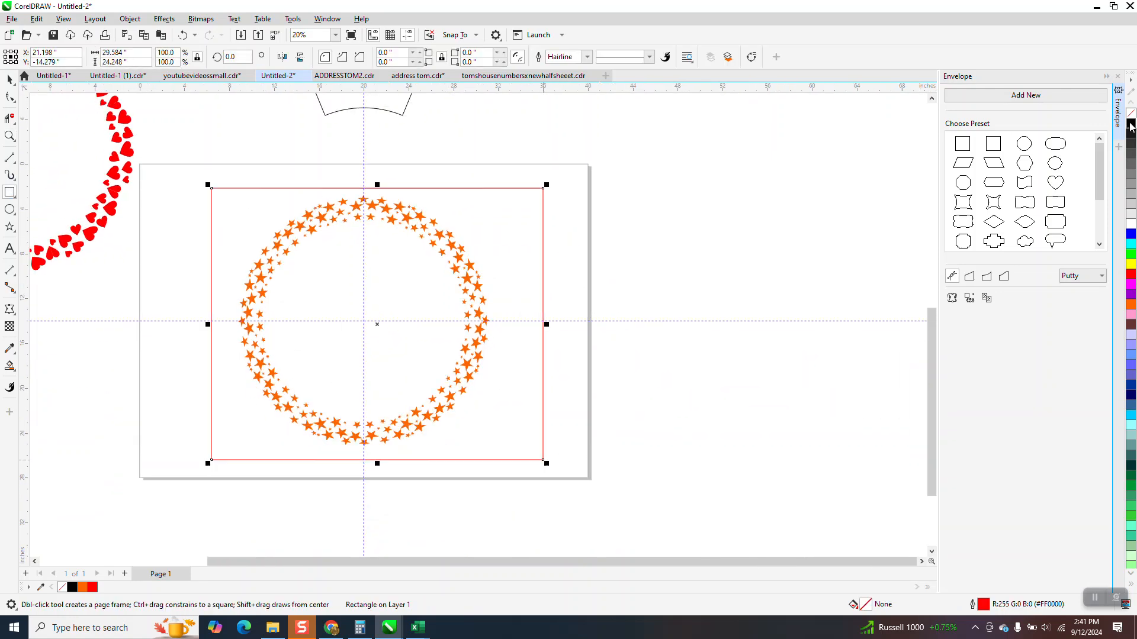
pyautogui.click(1130, 122)
# Send the black rectangle to the back of the page, behind the star ring.
pyautogui.click(130, 18)
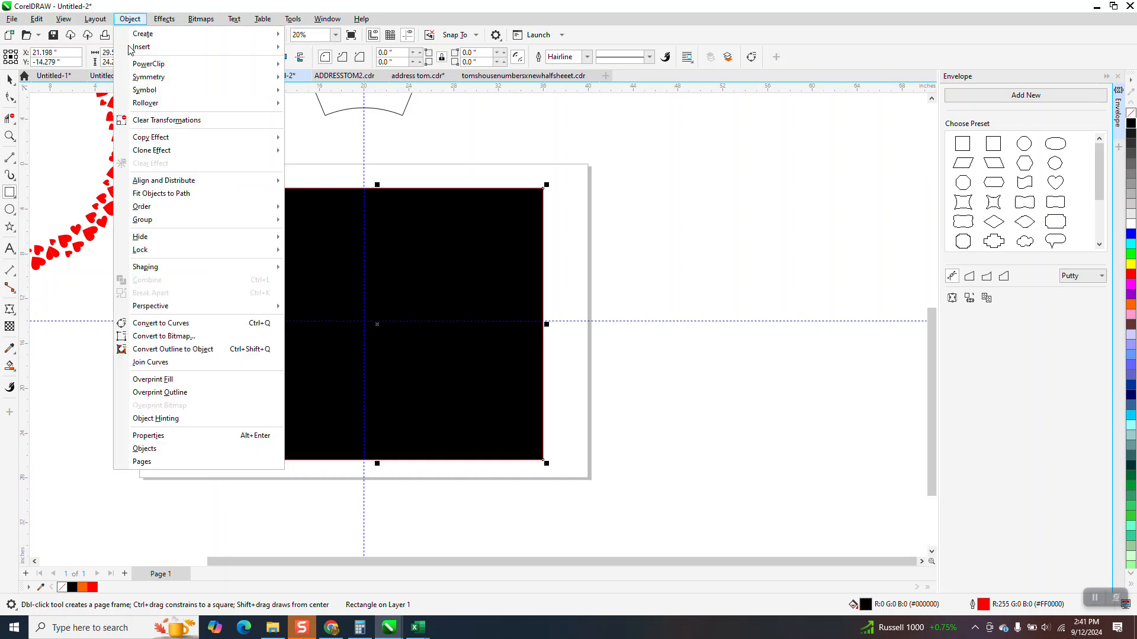
pyautogui.moveTo(159, 212)
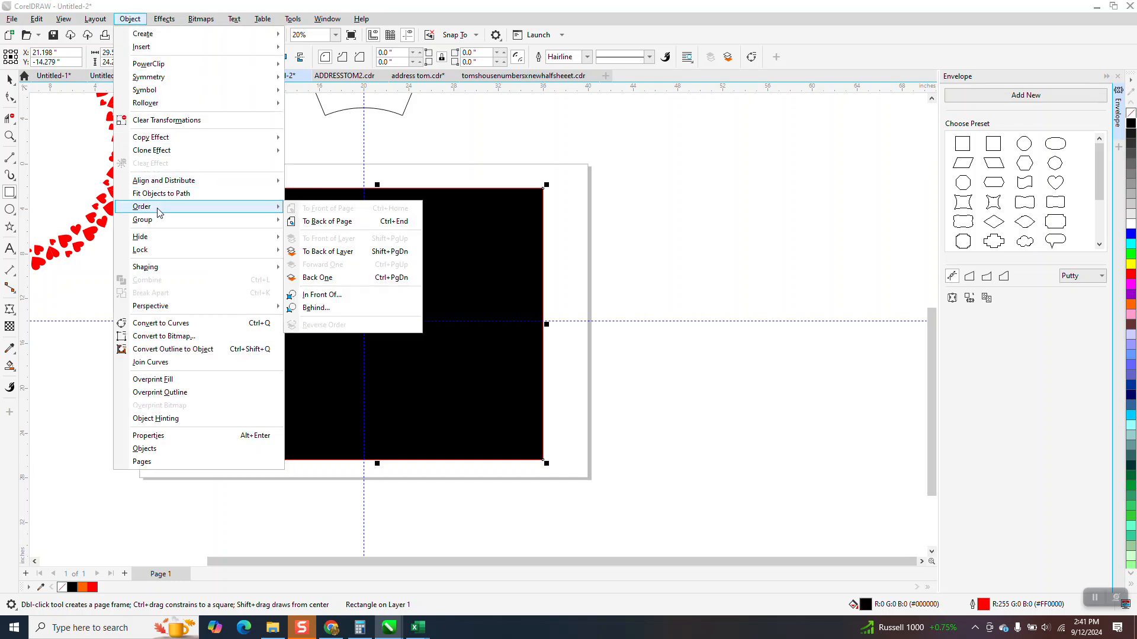
pyautogui.click(329, 223)
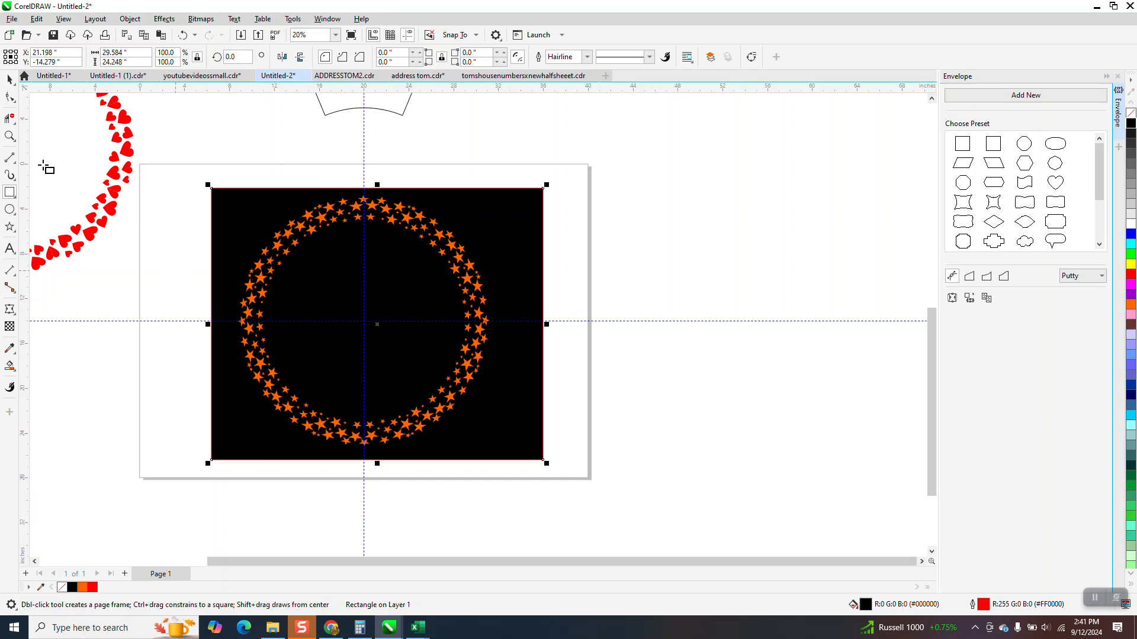
# Hide the guidelines crossing the star ring and its black background.
pyautogui.click(9, 78)
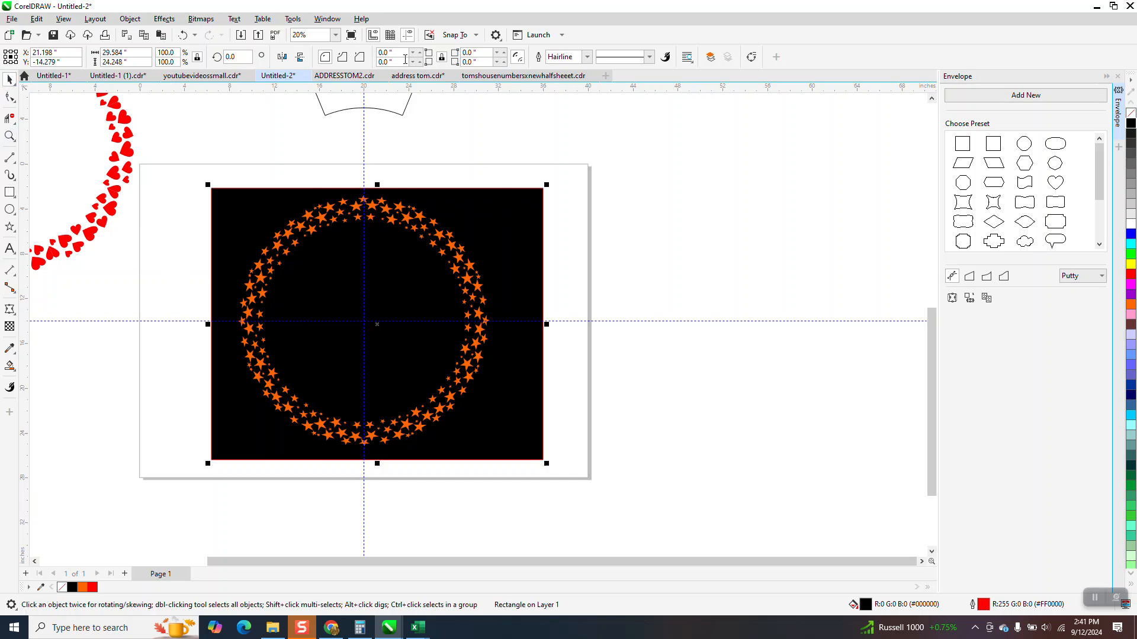
pyautogui.click(409, 36)
pyautogui.click(10, 135)
pyautogui.moveTo(237, 188); pyautogui.dragTo(587, 468)
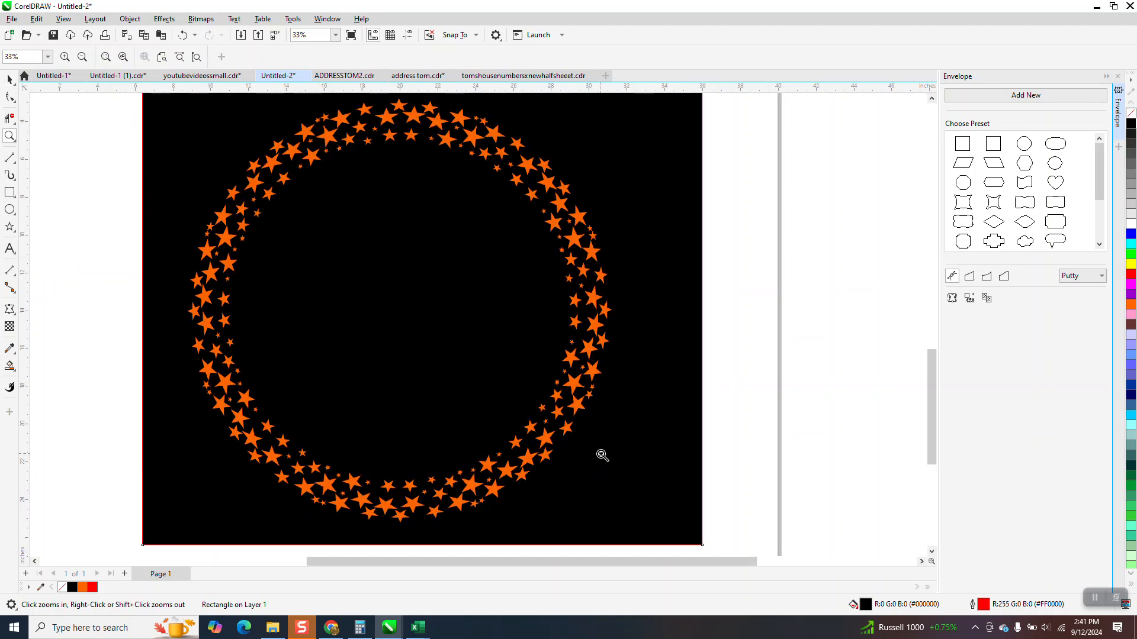